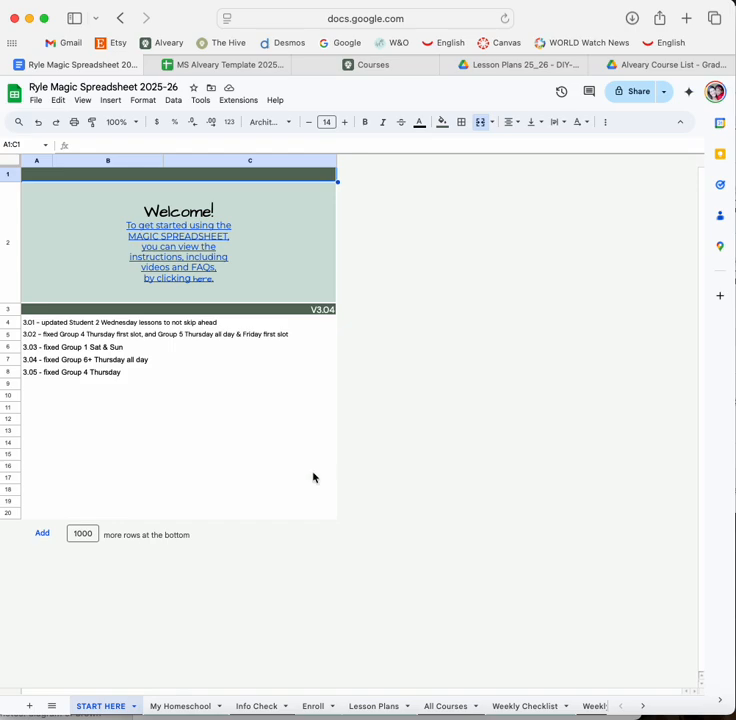
On the My Homeschool sheet, add a fourth lesson group named Mom
left_click(189, 708)
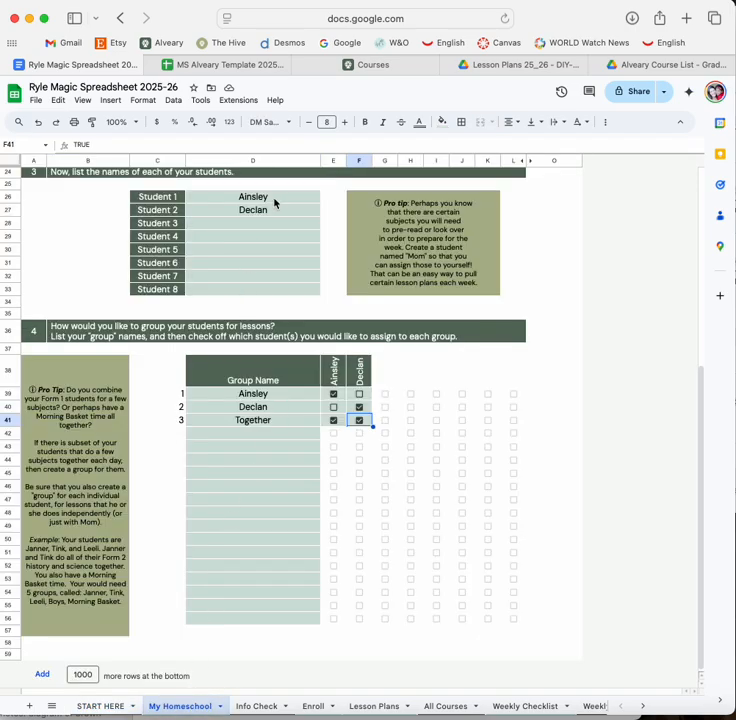
scroll(273, 215, "up", 5)
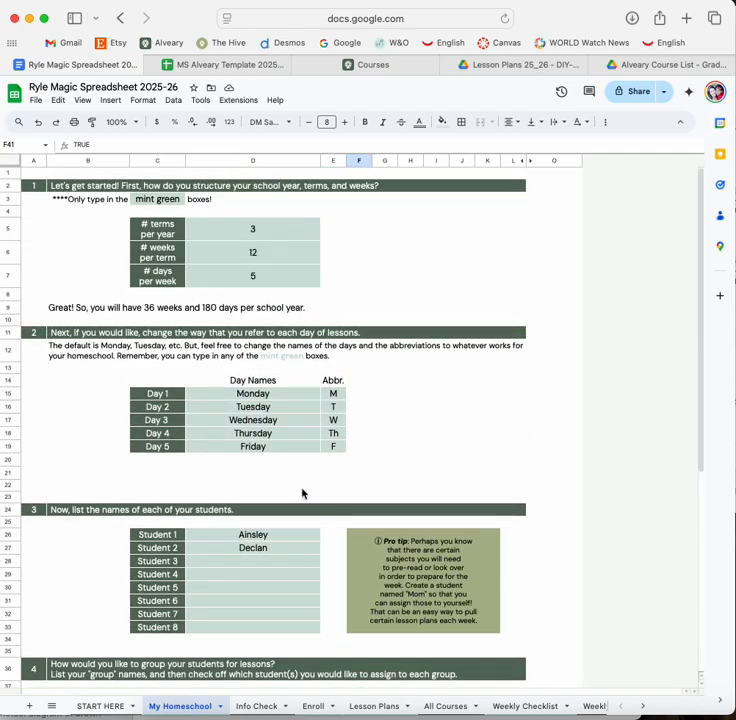
scroll(302, 491, "down", 3)
scroll(268, 442, "down", 3)
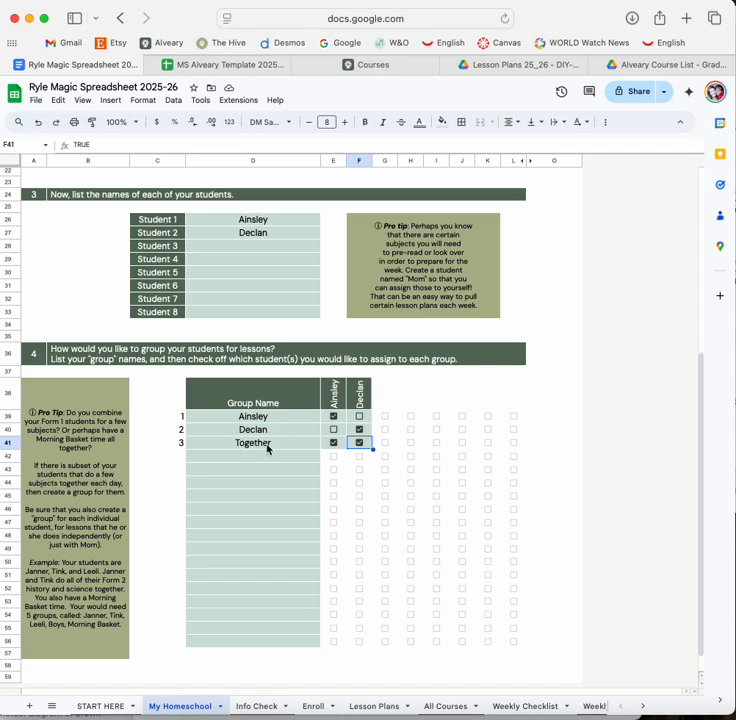
left_click(267, 446)
left_click(268, 457)
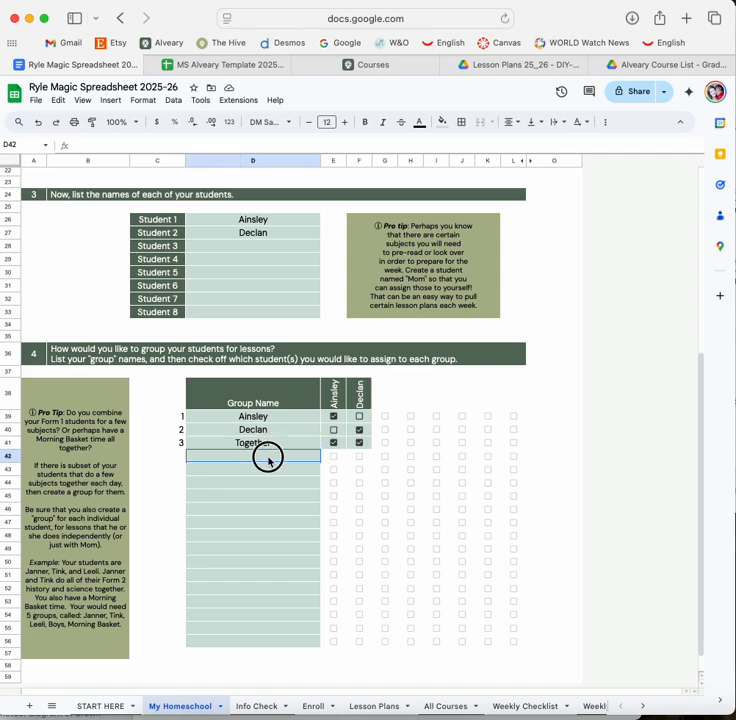
type("Mom")
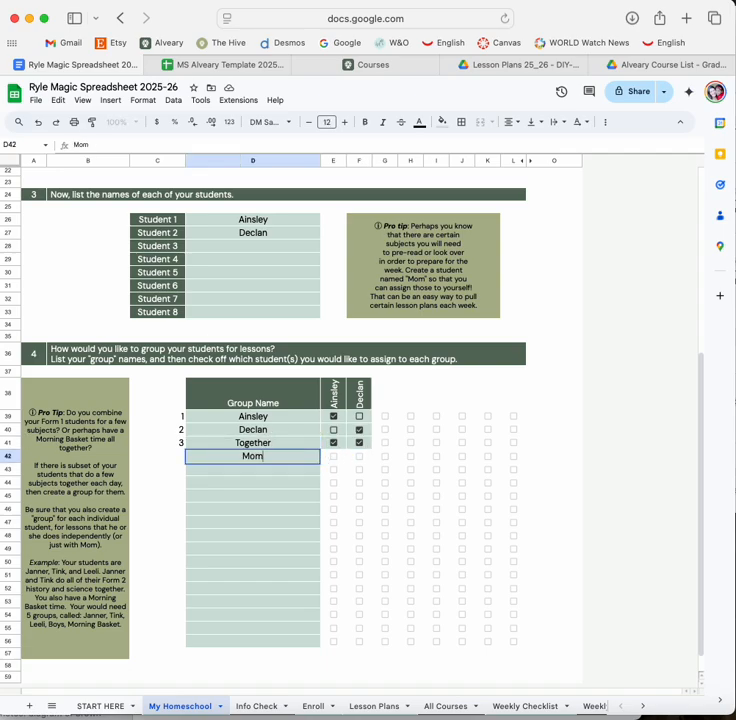
key("Return")
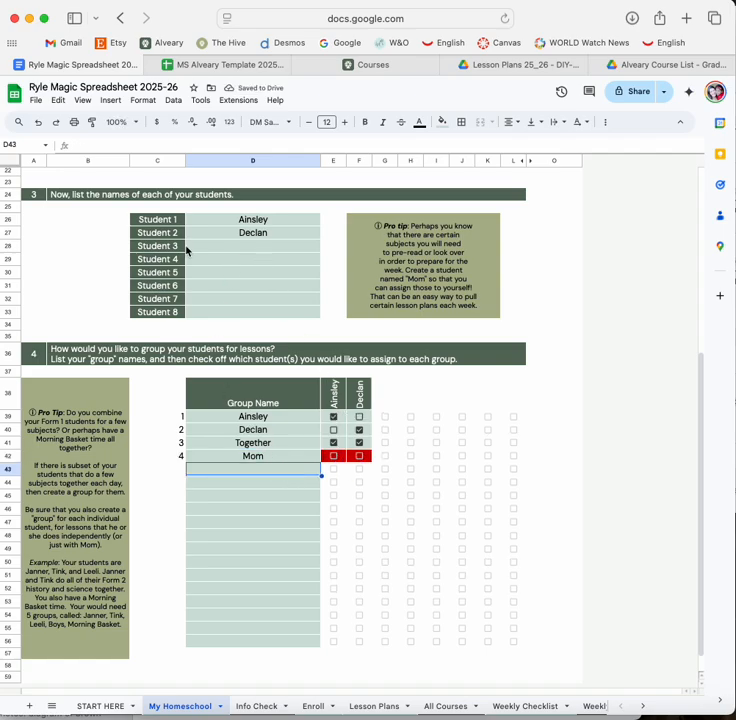
List Mom as Student 3 and assign that student to the Mom group
left_click(246, 246)
type("Mom")
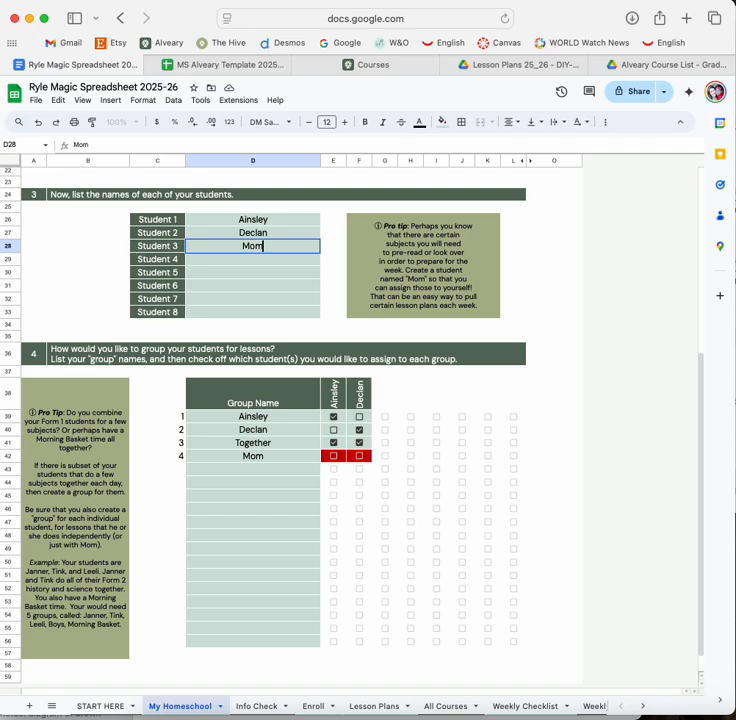
left_click(297, 470)
left_click(387, 460)
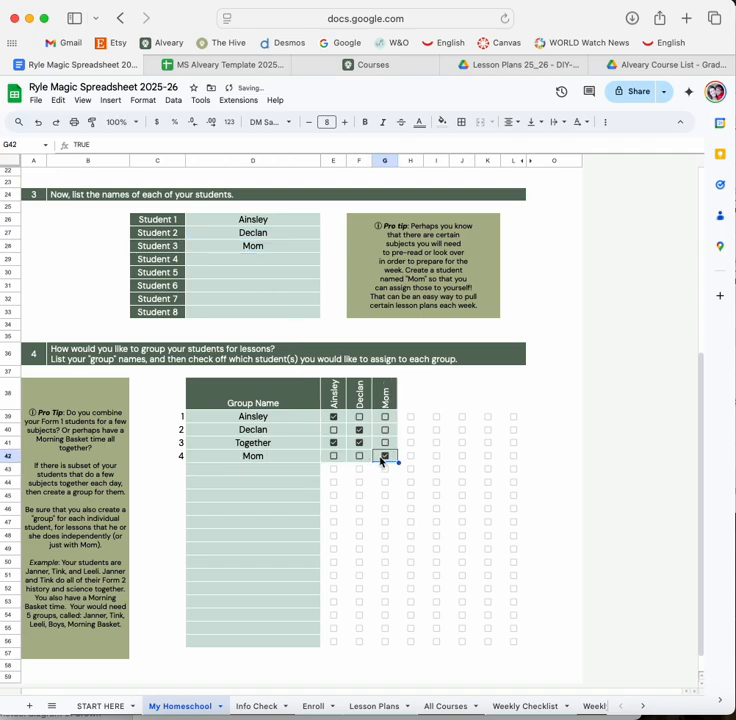
Remove the Mom group name and clear the Student 3 entry
scroll(381, 461, "down", 1)
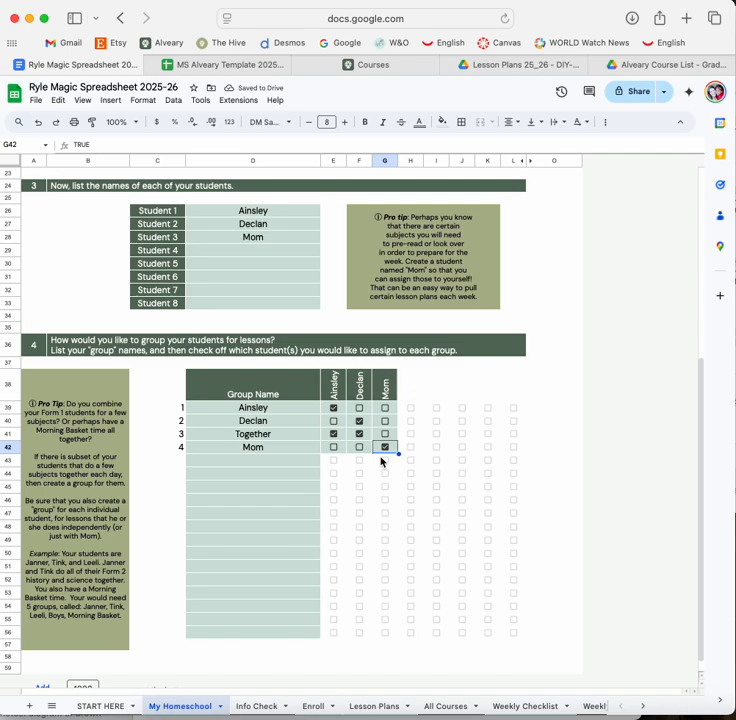
scroll(250, 462, "down", 1)
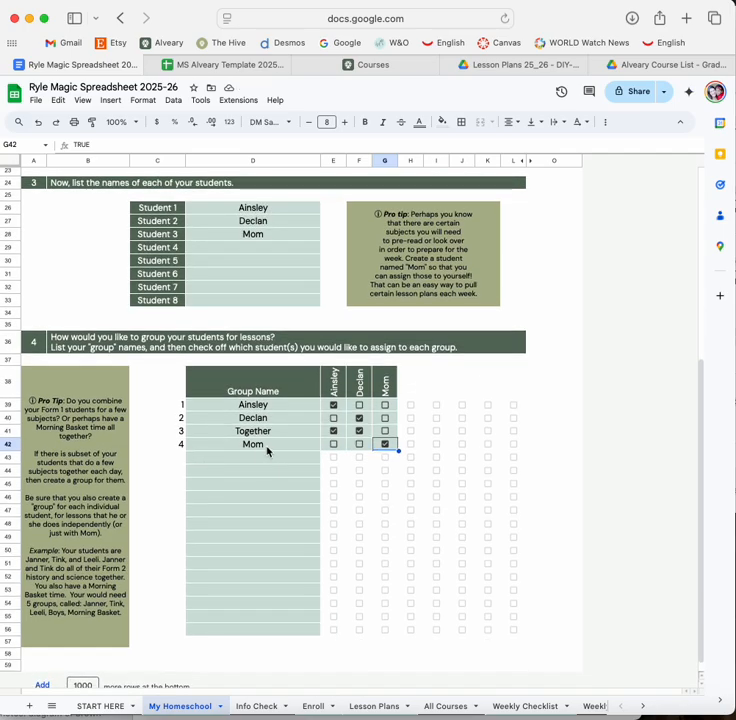
left_click(267, 451)
key("Delete")
scroll(264, 270, "down", 1)
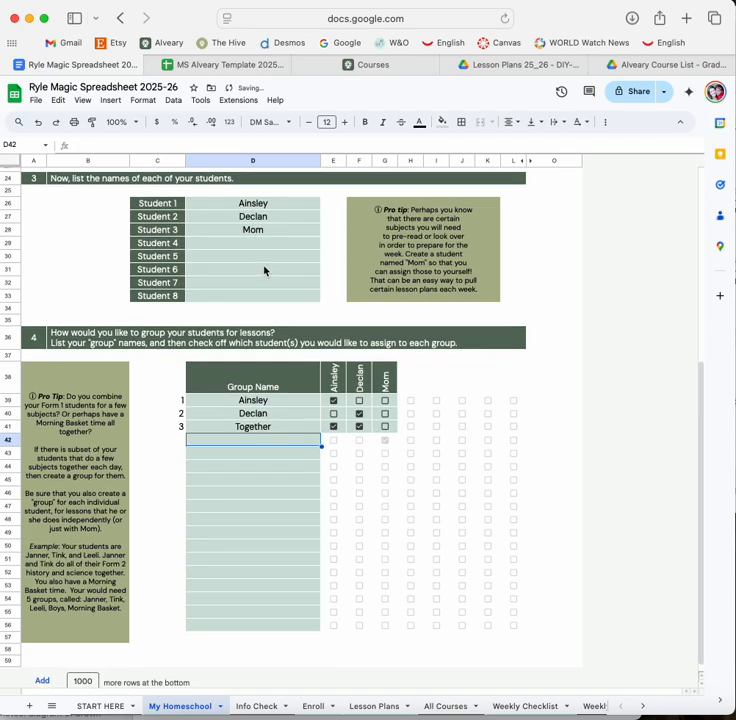
left_click(268, 229)
key("Delete")
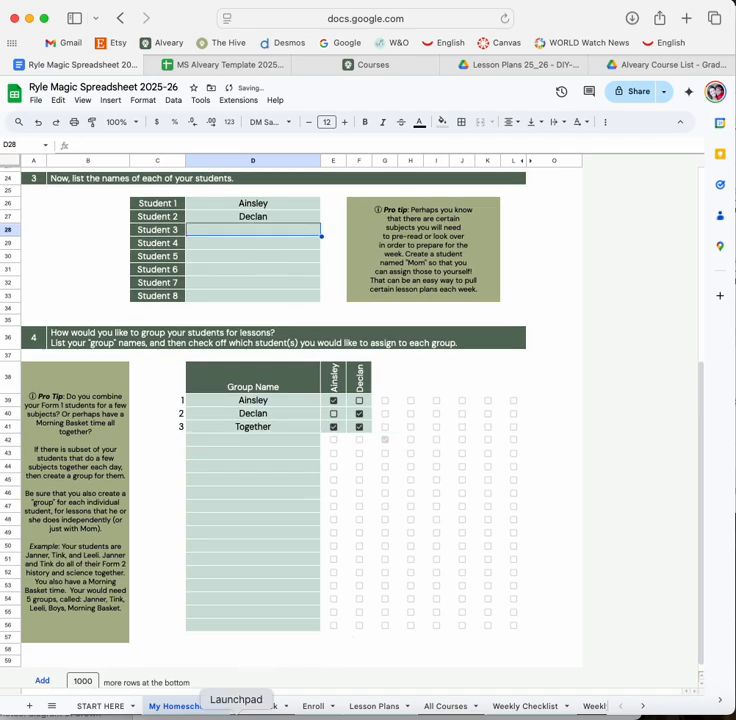
Check the entered homeschool data on the Info Check sheet and open the Enroll sheet
left_click(257, 706)
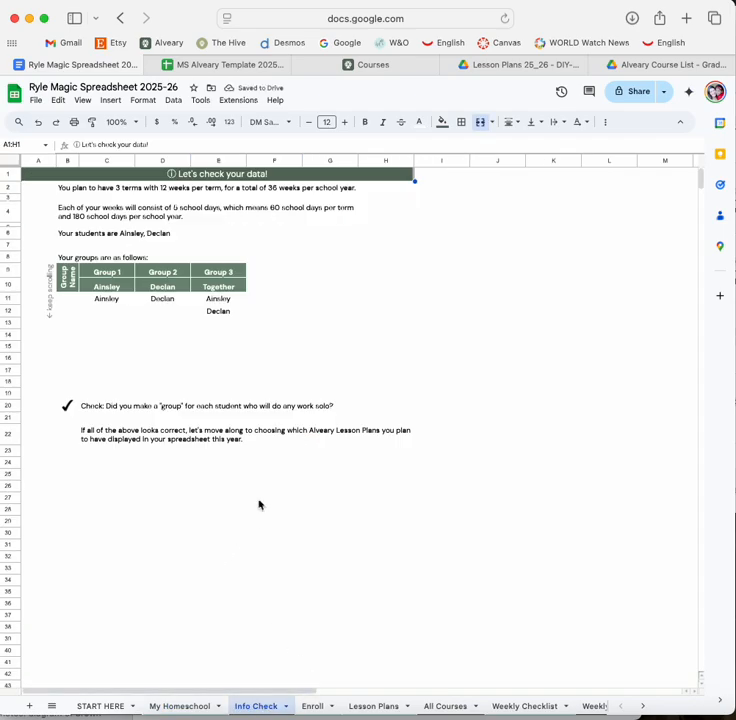
left_click(316, 707)
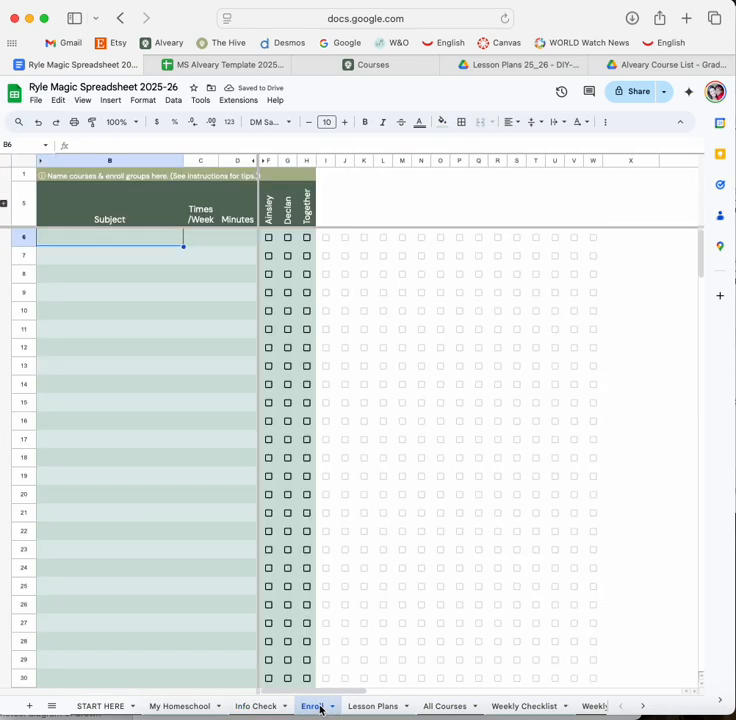
scroll(118, 243, "down", 1)
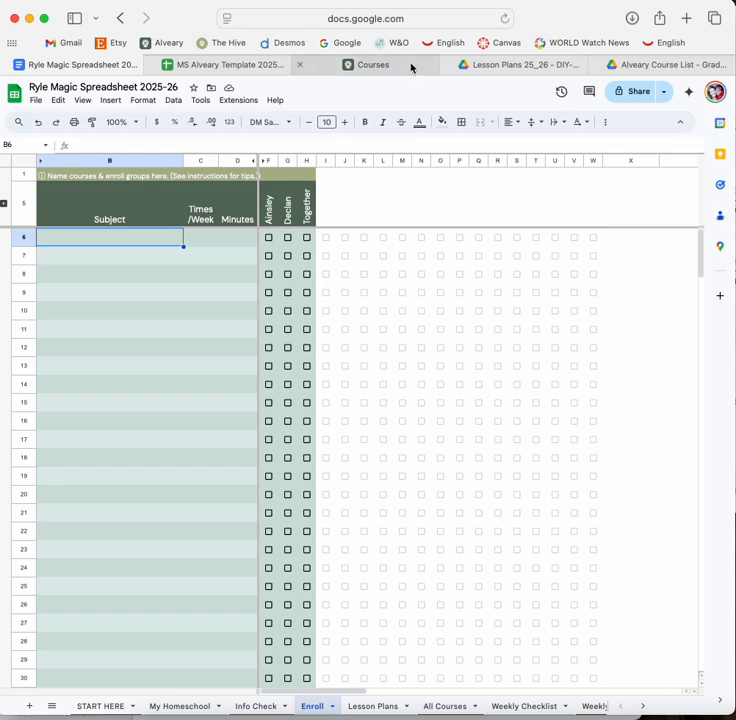
Open the Grade 4 course list from the Alveary Courses page and examine its topics, weekly frequencies and lesson lengths
left_click(411, 67)
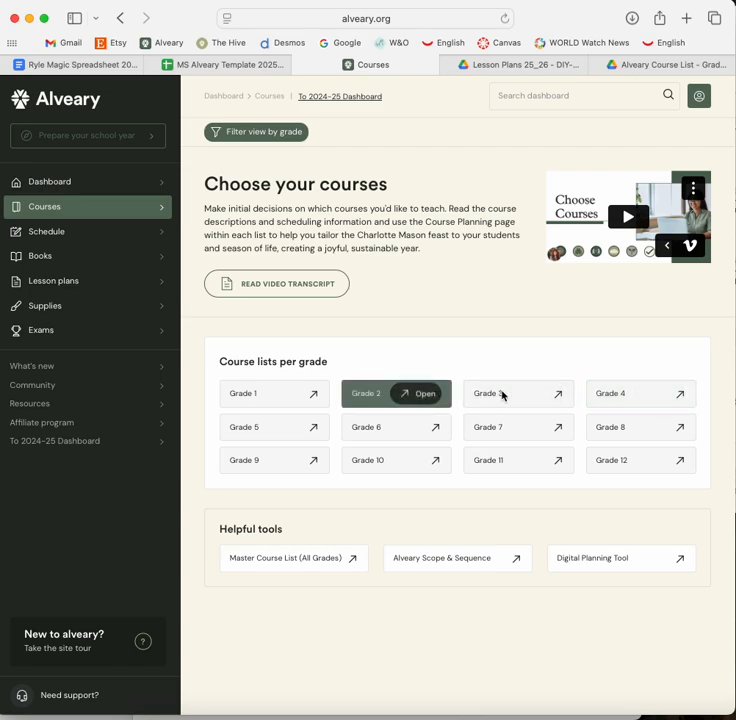
left_click(657, 394)
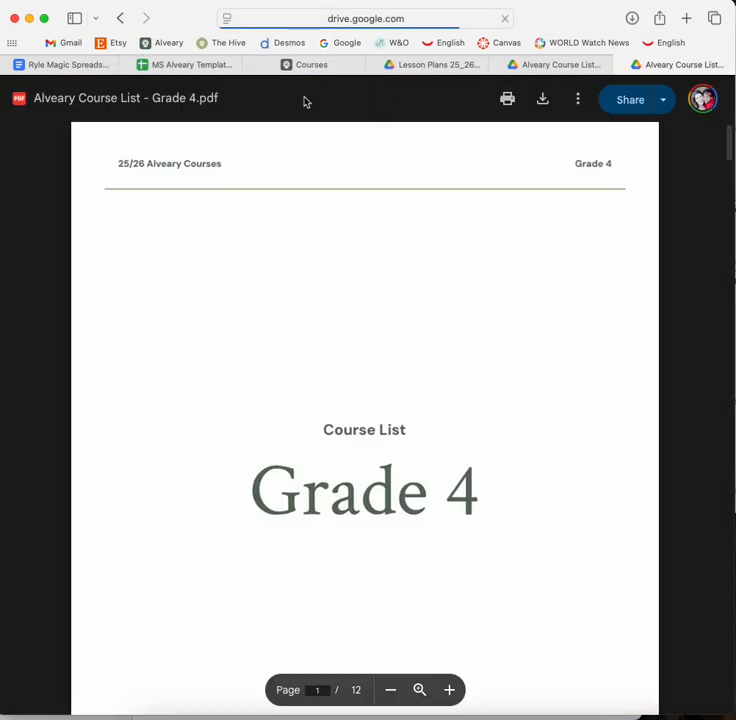
scroll(467, 317, "down", 5)
scroll(465, 318, "down", 15)
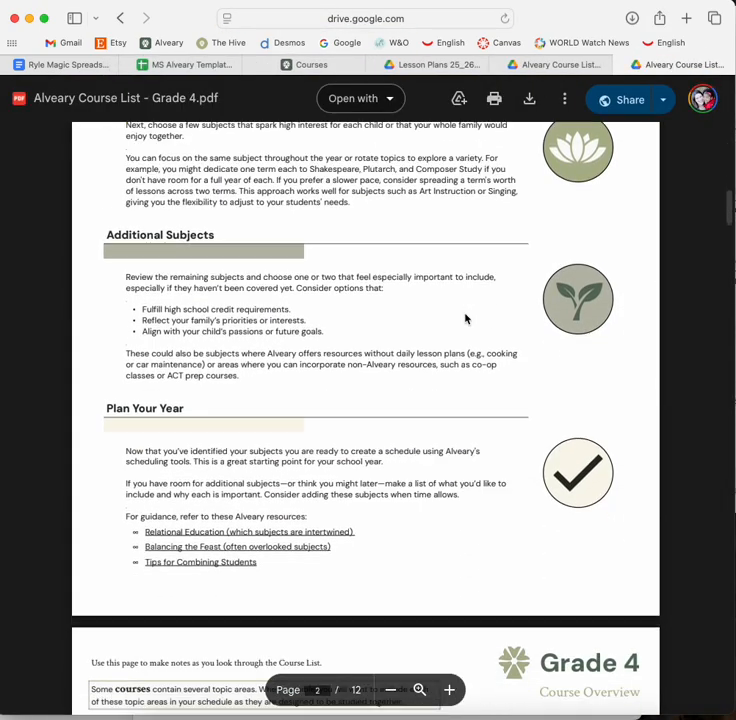
scroll(465, 318, "down", 15)
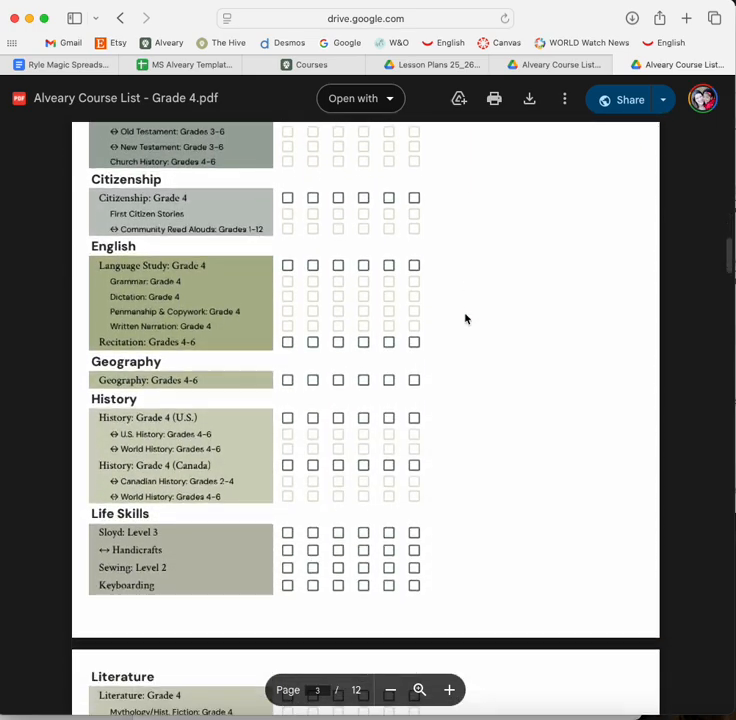
scroll(465, 318, "down", 3)
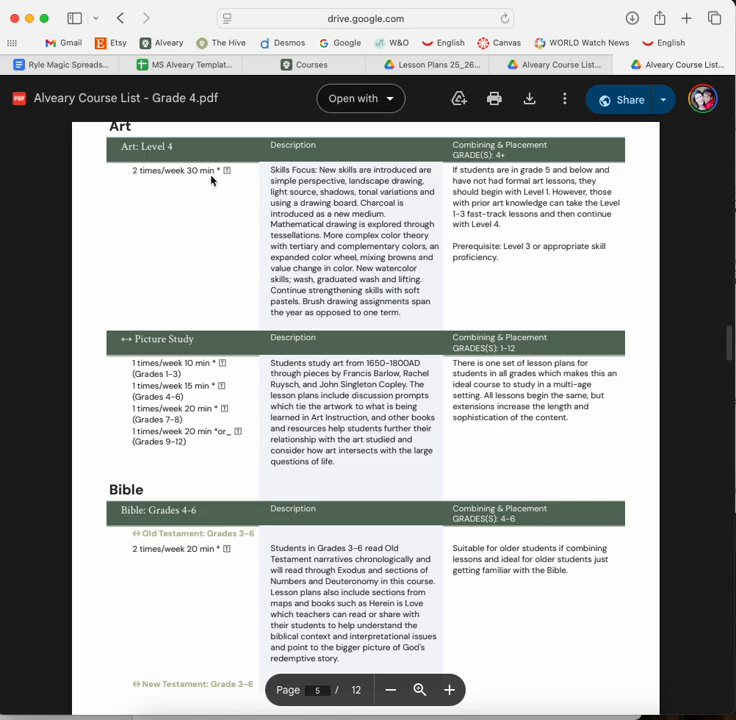
scroll(303, 302, "down", 10)
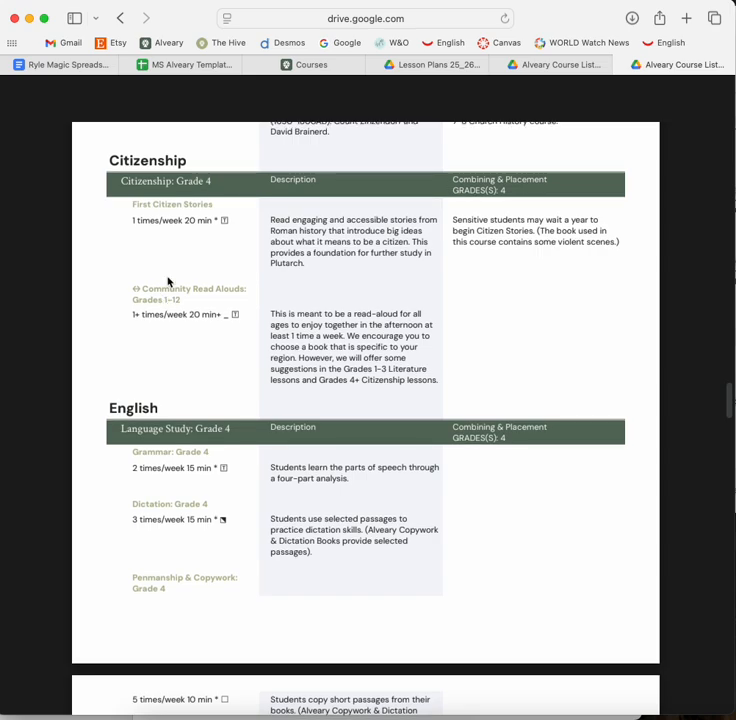
Return to the Enroll sheet of the Ryle Magic Spreadsheet and enter First Citizen Stories as the first subject
left_click(189, 68)
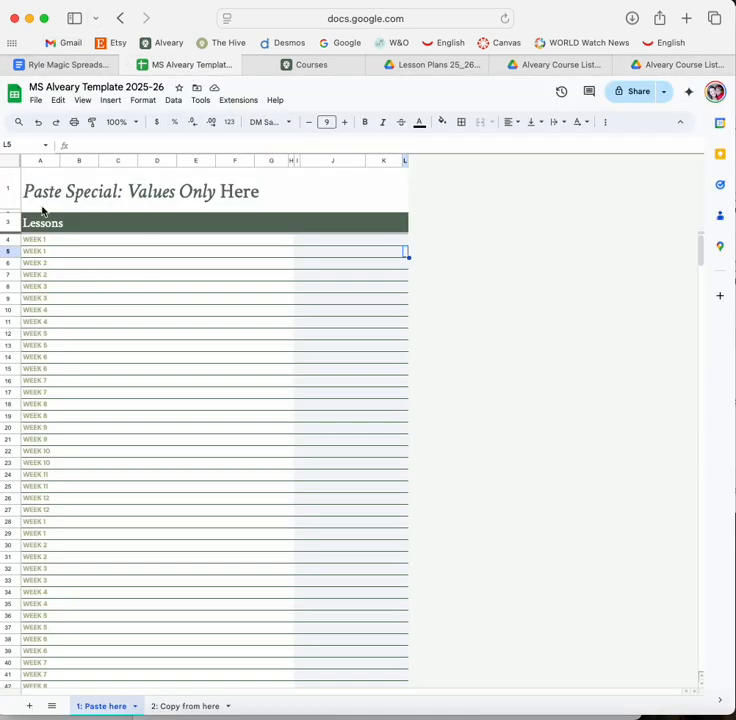
left_click(72, 65)
left_click(120, 238)
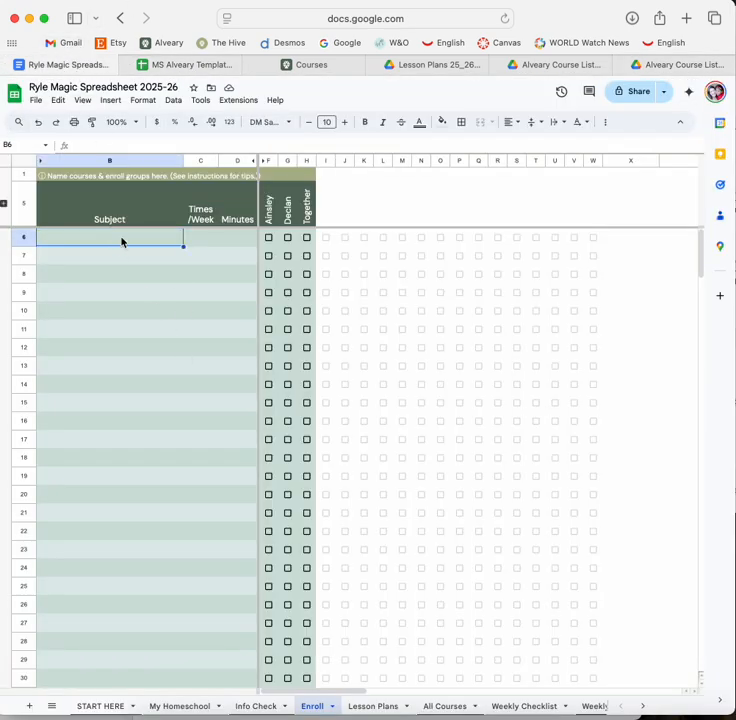
type("Fi")
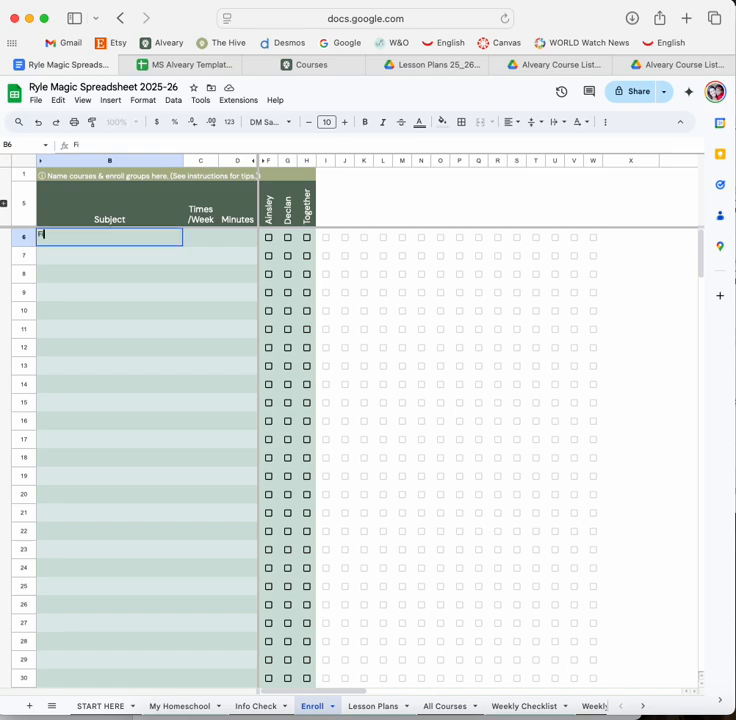
type("rst Citizen Stories")
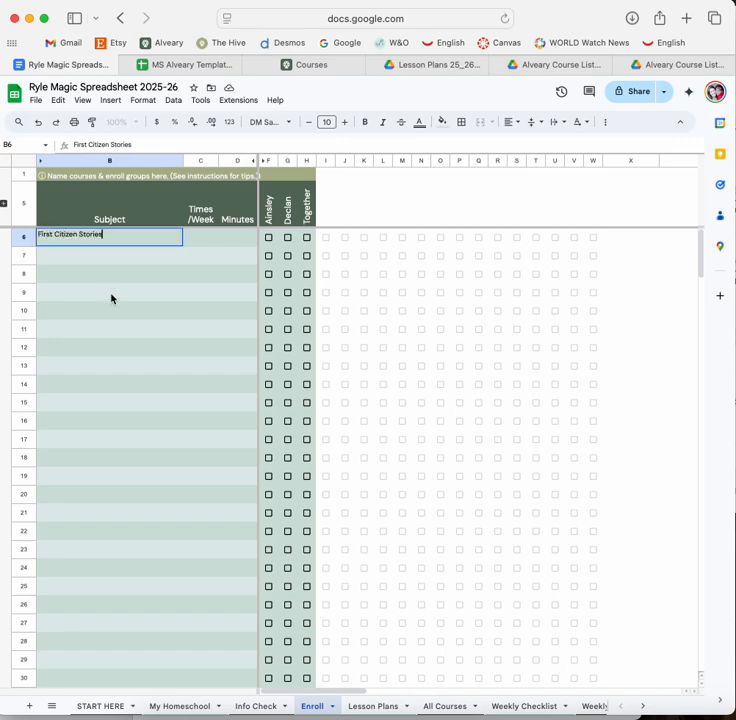
Enter Community Read Alouds as the second subject in cell B7
left_click(125, 255)
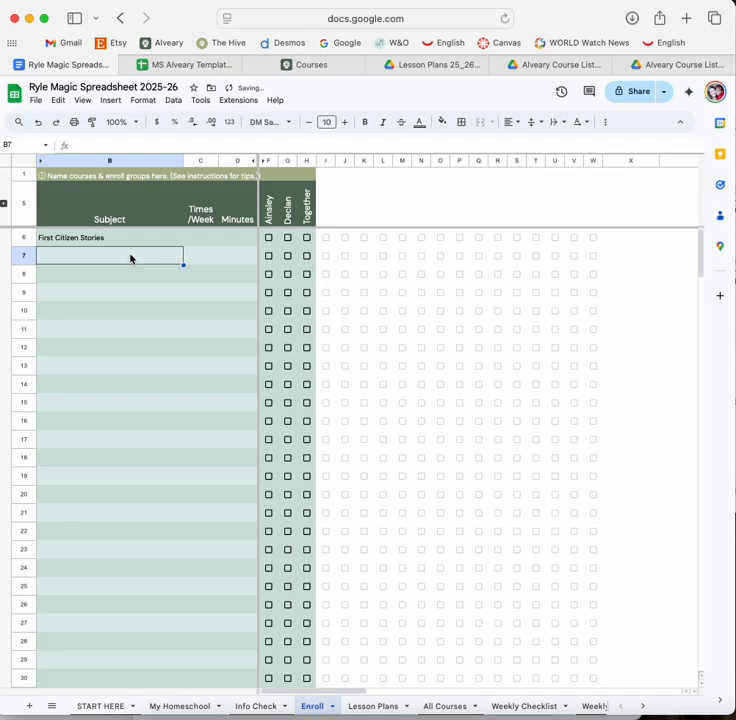
type("Community")
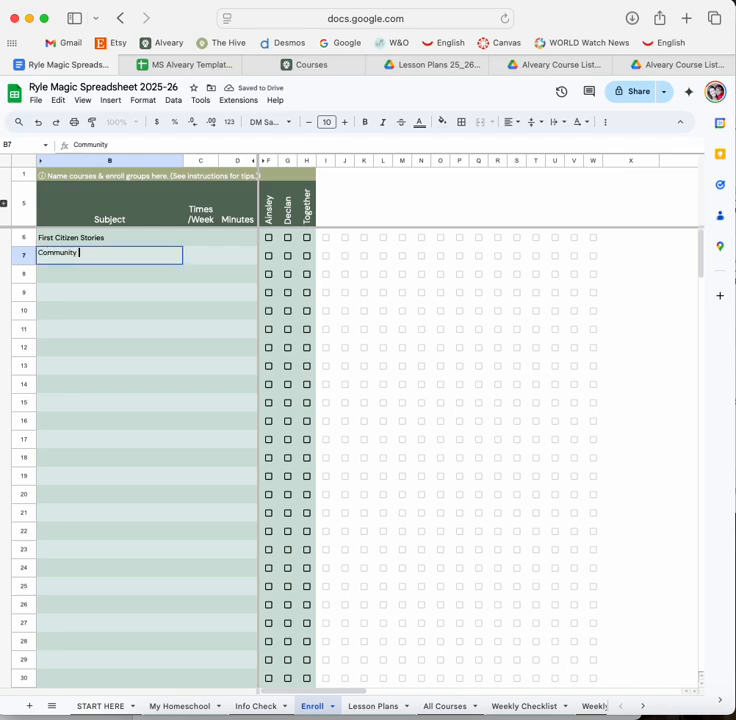
type(" Read Alou")
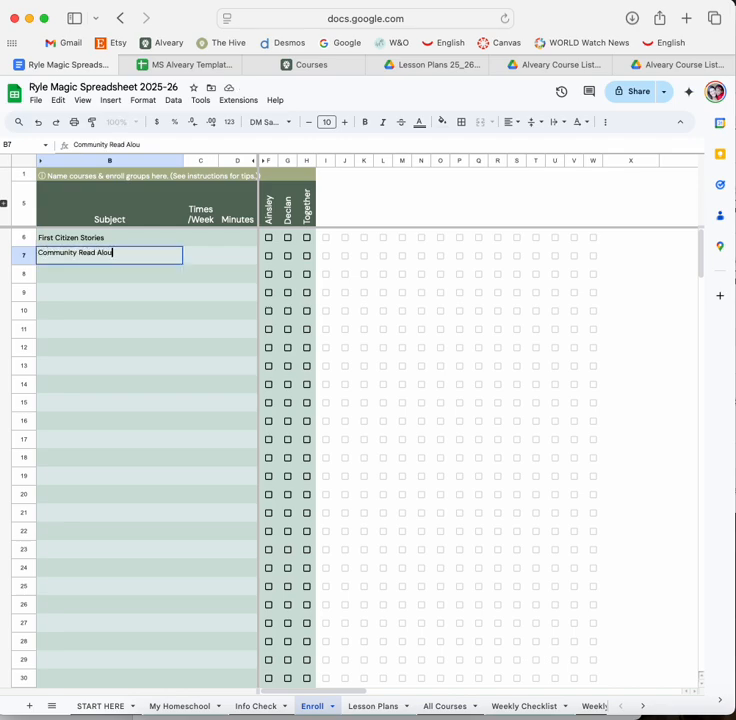
type("ds")
key("Return")
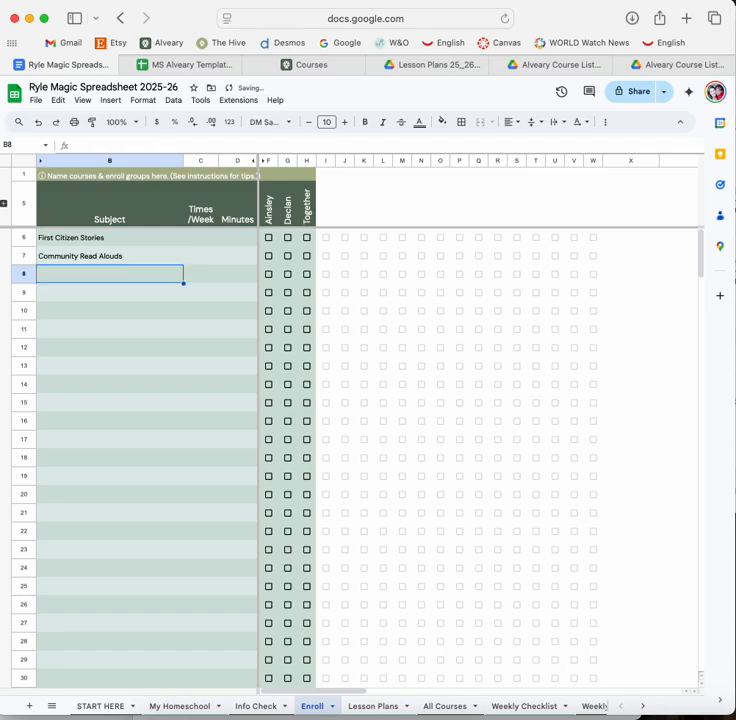
Add History and American History as the third and fourth subjects
type("History")
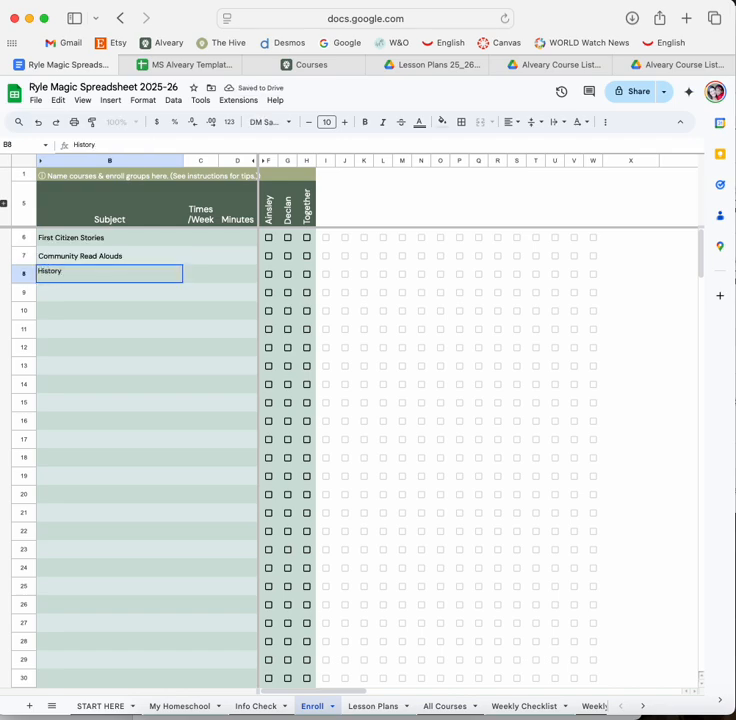
key("Return")
type("American Hi")
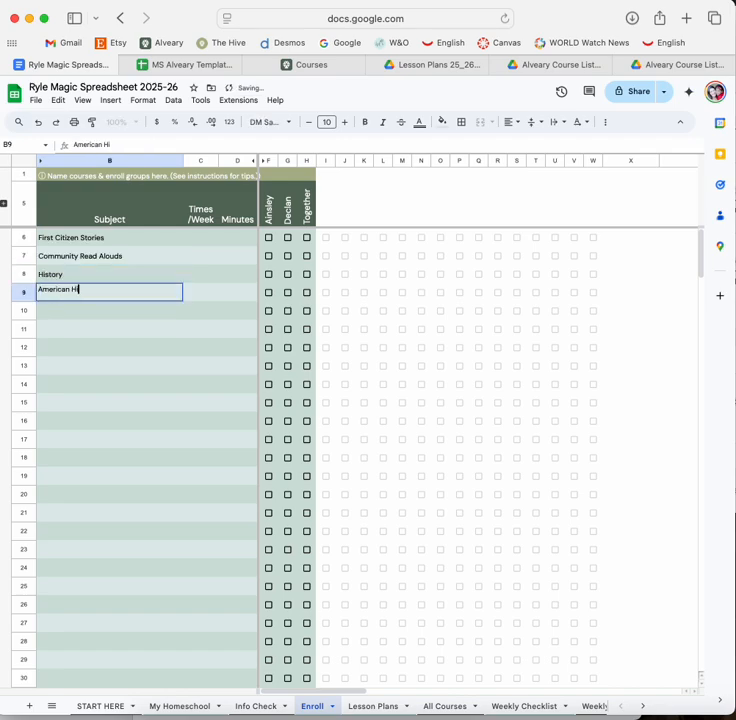
type("story")
key("Return")
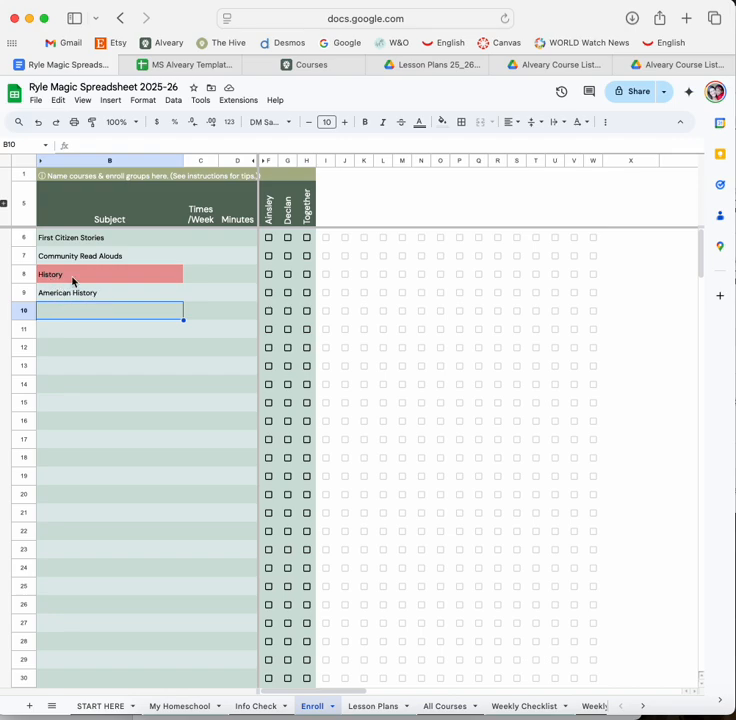
Rename the History subject in row 8 as History 4
left_click(72, 274)
double_click(72, 276)
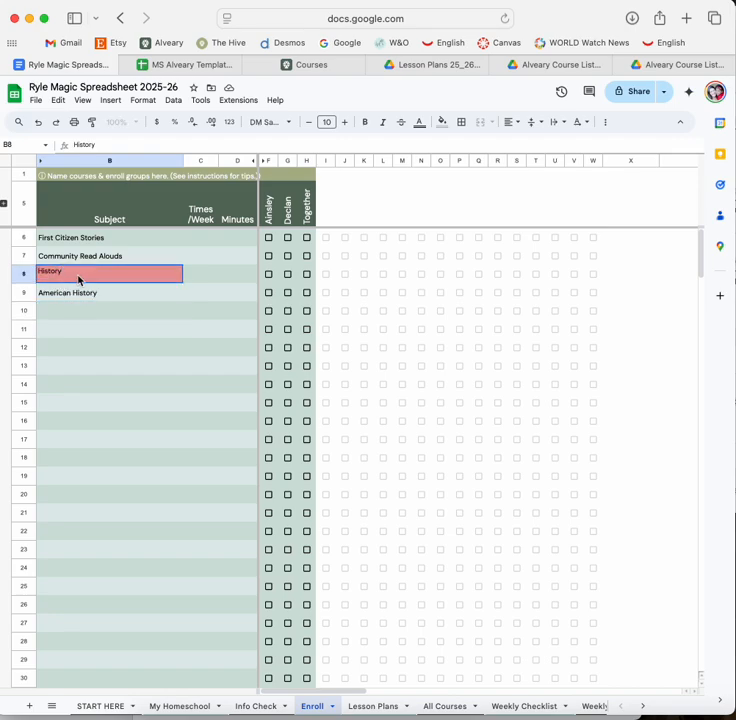
type("4")
left_click(145, 315)
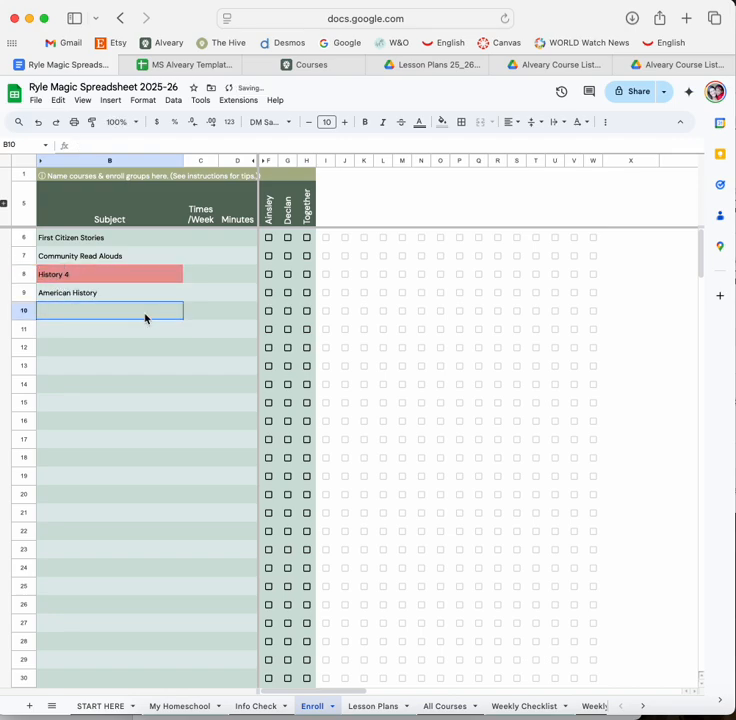
left_click(94, 292)
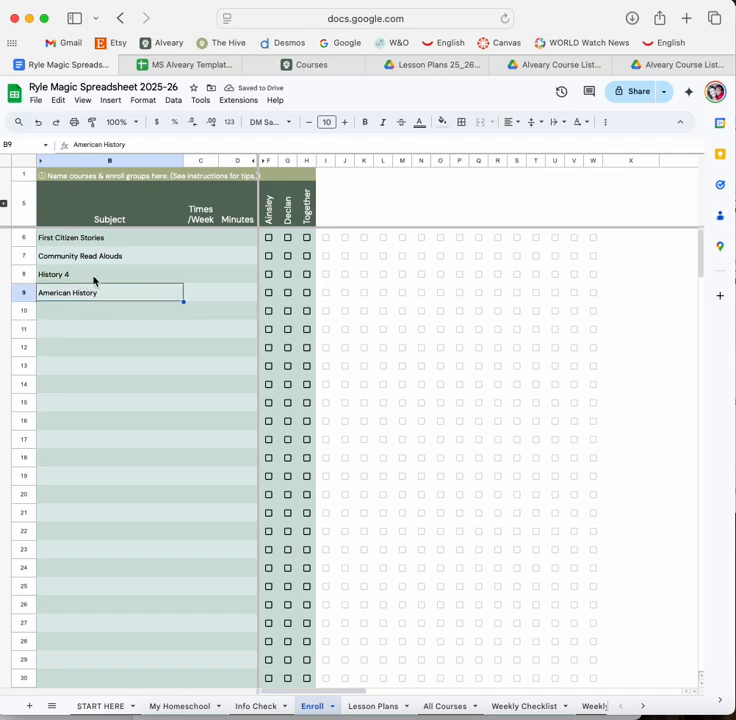
Delete the History 4 and American History subjects from rows 8 and 9 of the Enroll sheet
left_click(94, 279)
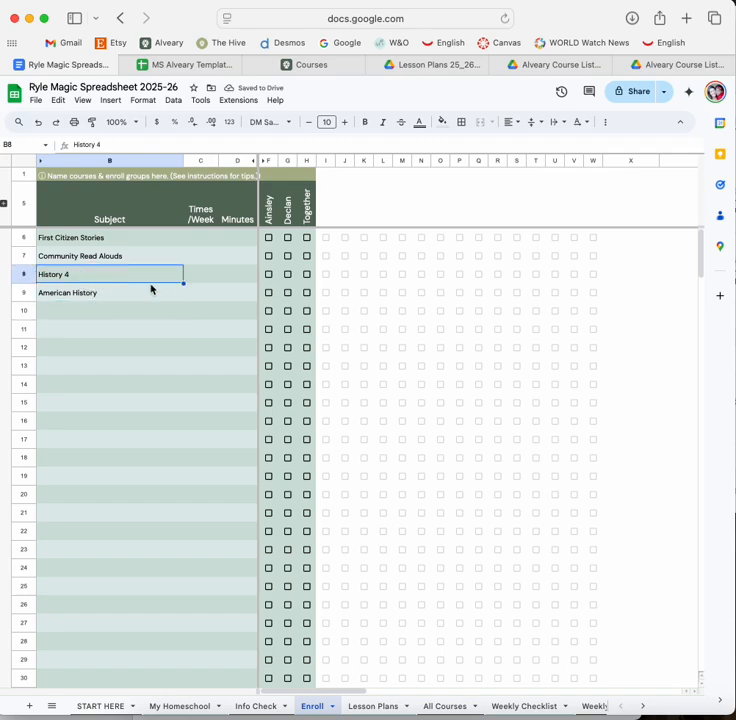
key("BackSpace")
left_click(138, 293)
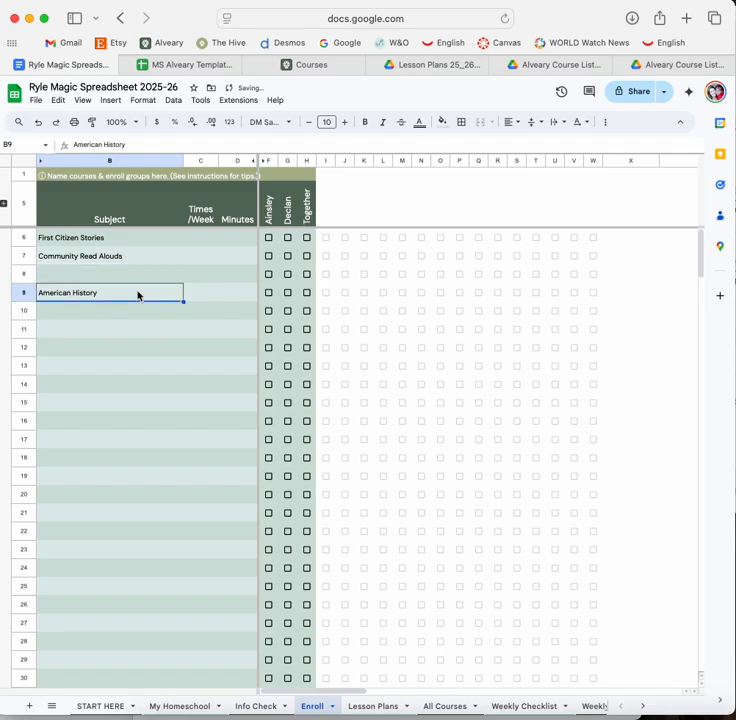
key("BackSpace")
left_click(137, 279)
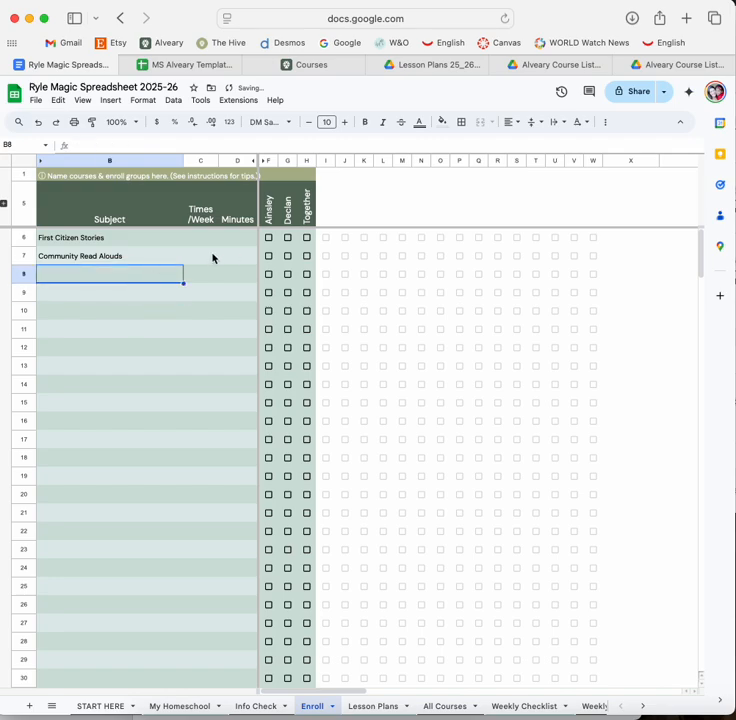
right_click(110, 278)
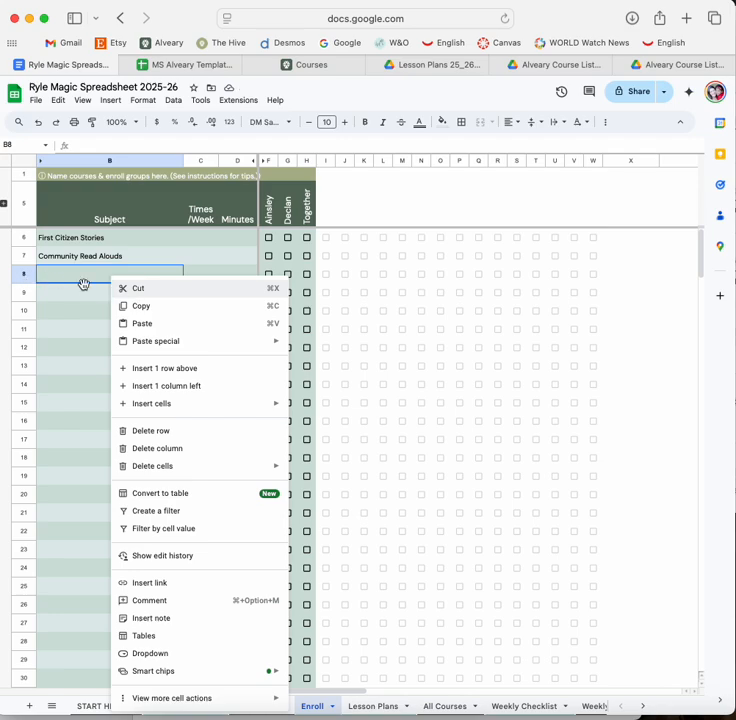
left_click(22, 275)
right_click(22, 275)
left_click(199, 289)
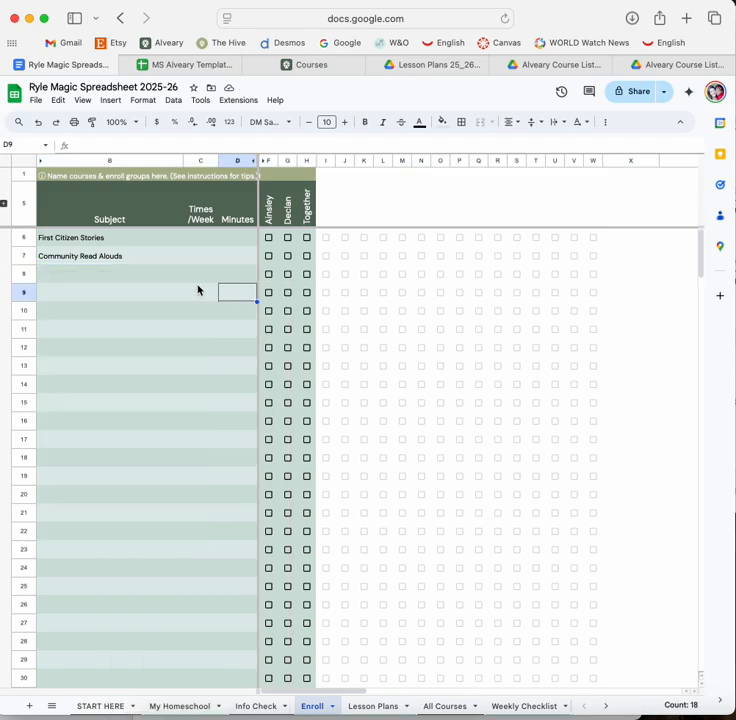
left_click(147, 279)
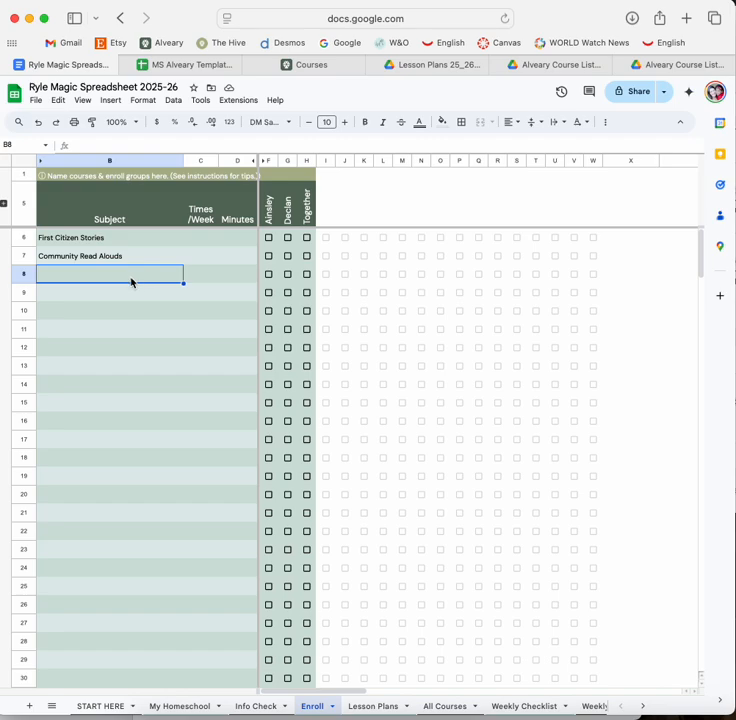
left_click(119, 295)
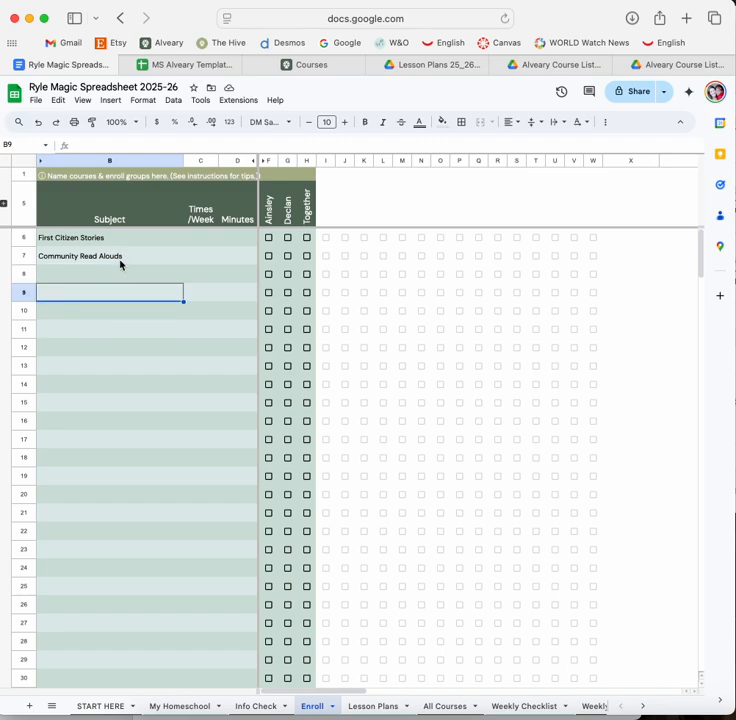
Try moving Community Read Alouds from cell B7 to B9 by cutting and pasting, and undo the move
left_click(125, 260)
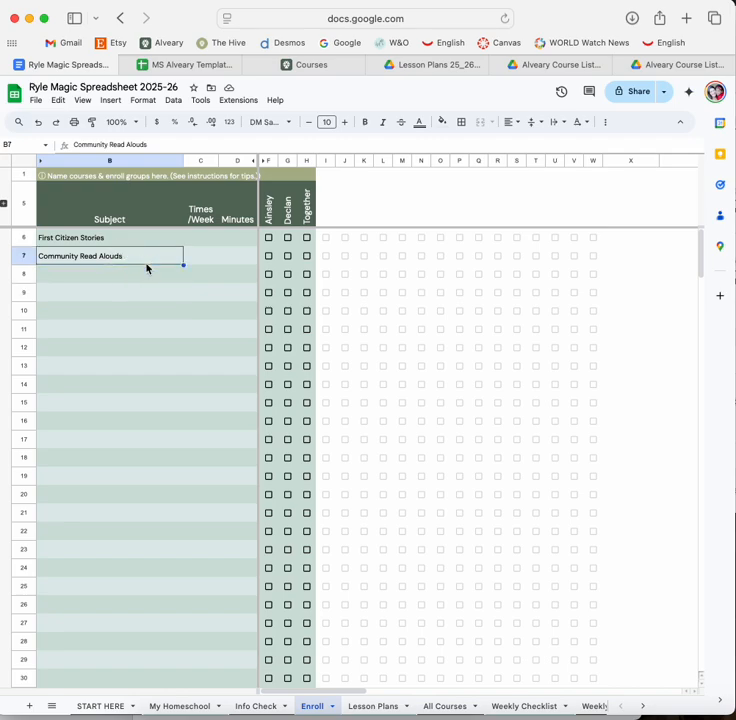
key("ctrl+x")
left_click(126, 294)
key("ctrl+v")
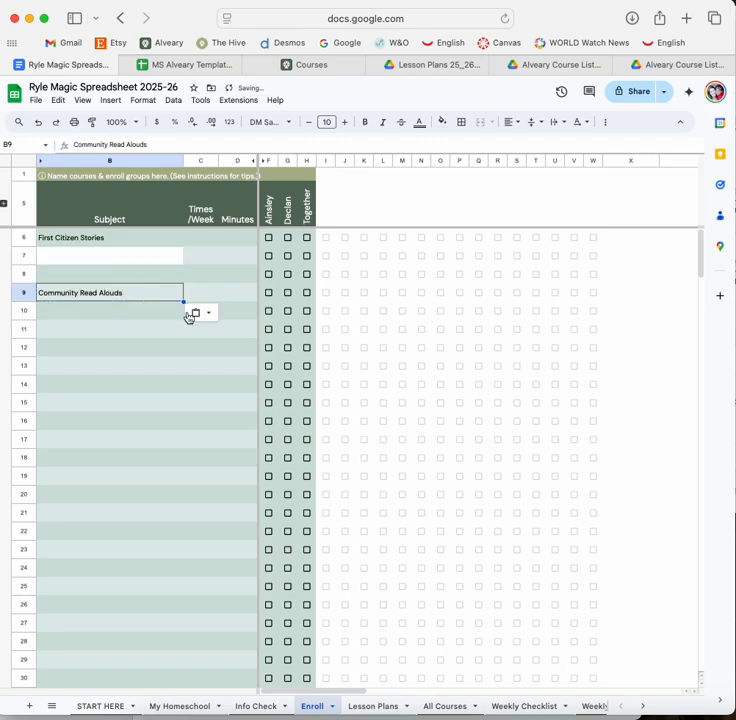
left_click(39, 122)
left_click(146, 256)
left_click(138, 279)
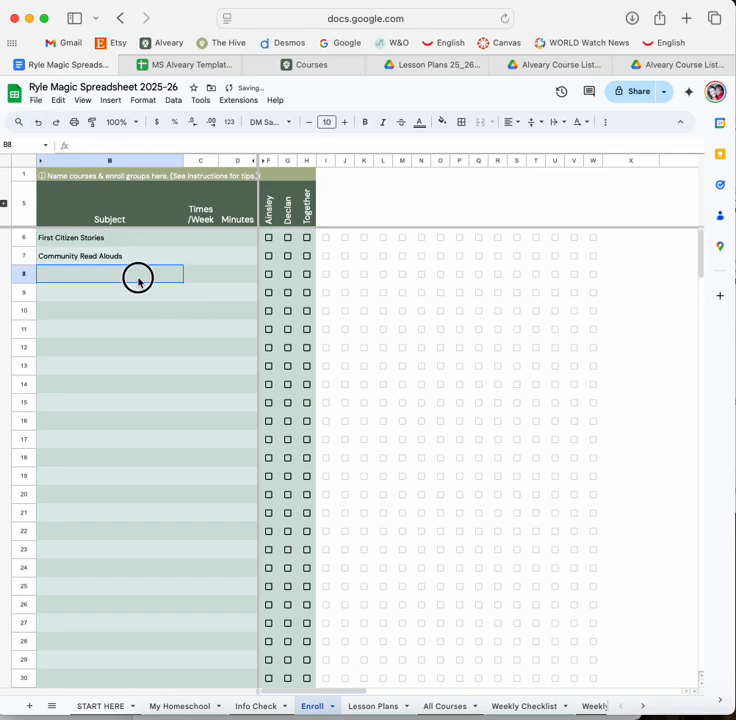
Look up First Citizen Stories in the Grade 4 course list and enter 1 time per week and 20 minutes for it on the Enroll sheet
left_click(199, 239)
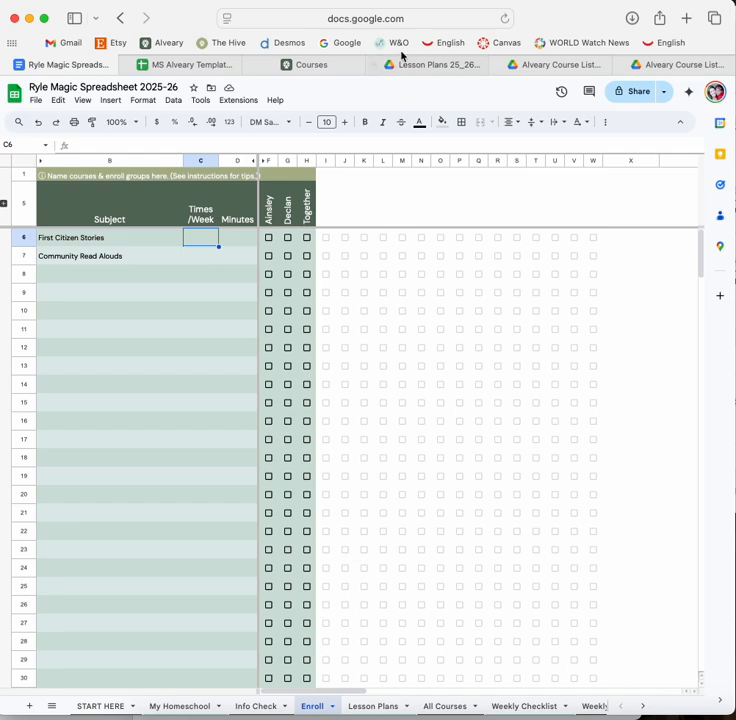
left_click(320, 63)
left_click(209, 67)
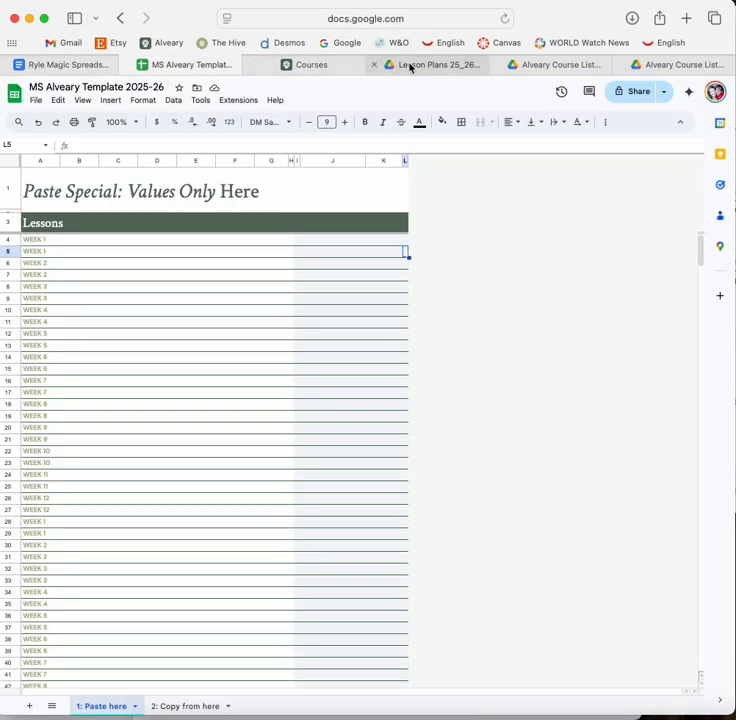
left_click(553, 66)
left_click(555, 66)
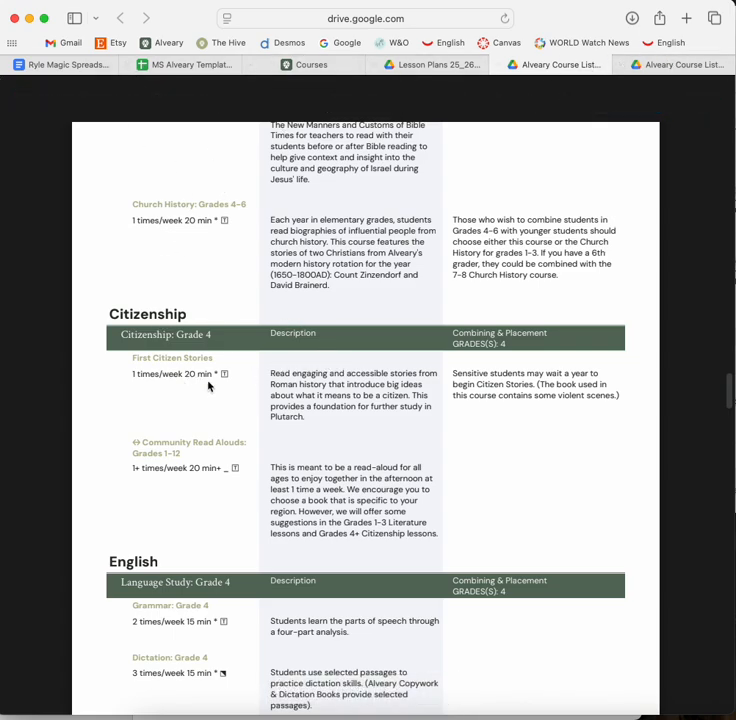
left_click(181, 65)
left_click(58, 65)
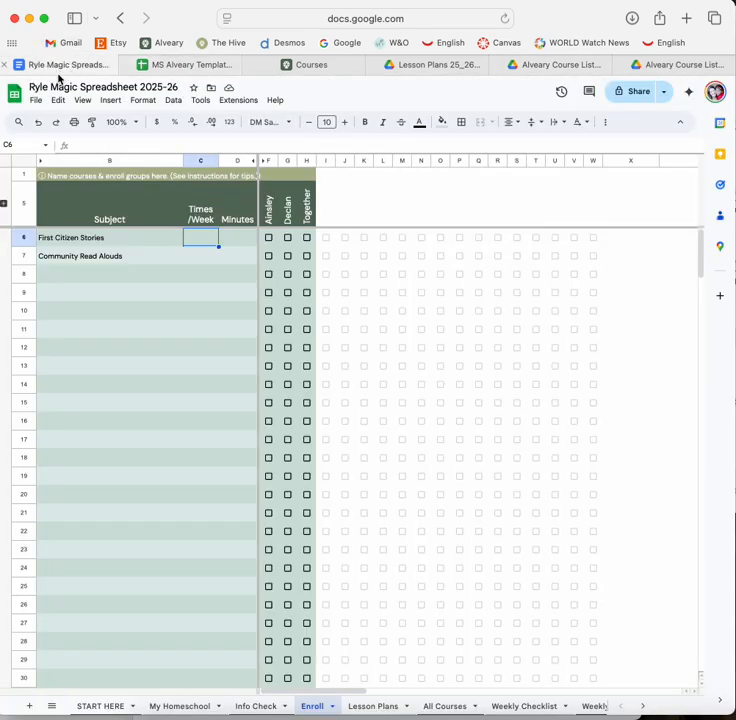
type("1")
key("Tab")
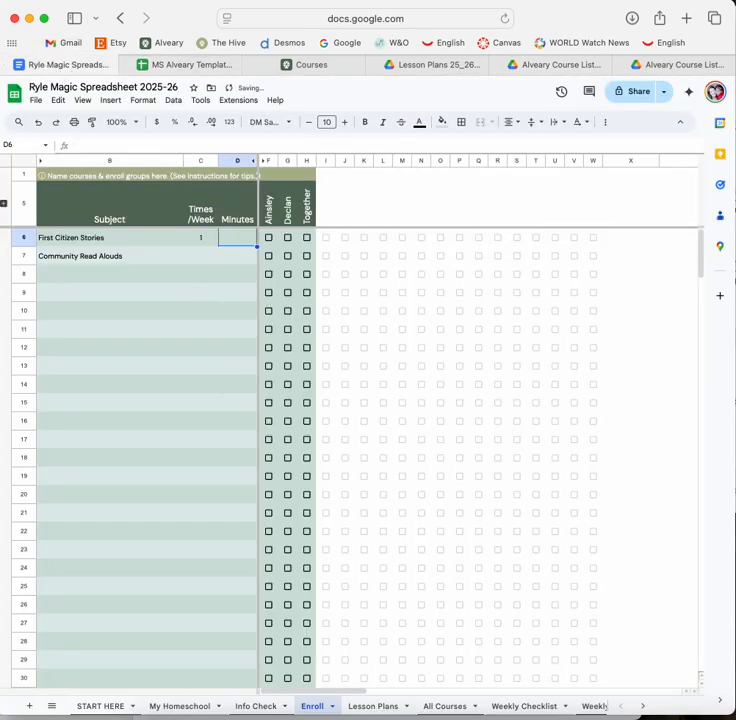
type("20")
key("Down")
Set Community Read Alouds to 1 time per week and 20 minutes
key("Left")
type("1")
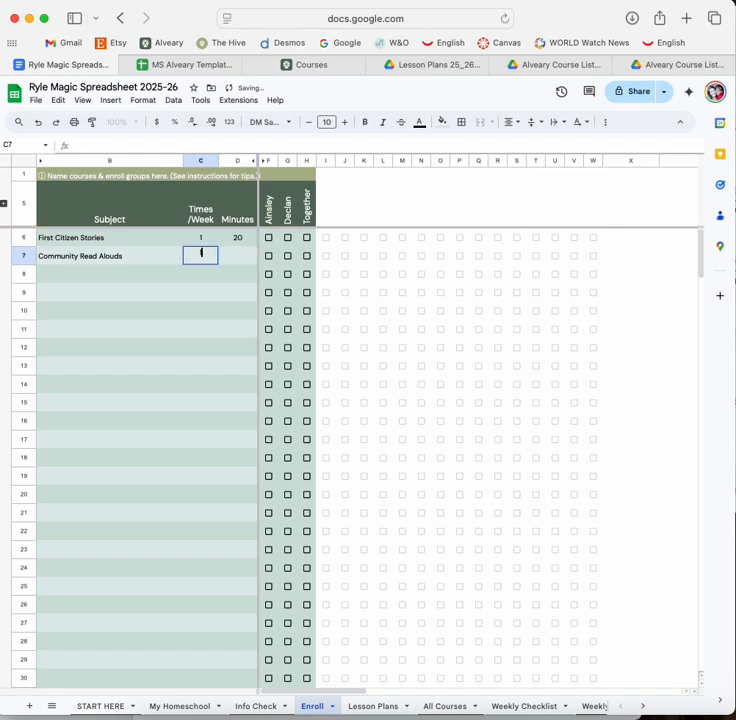
key("Tab")
type("20")
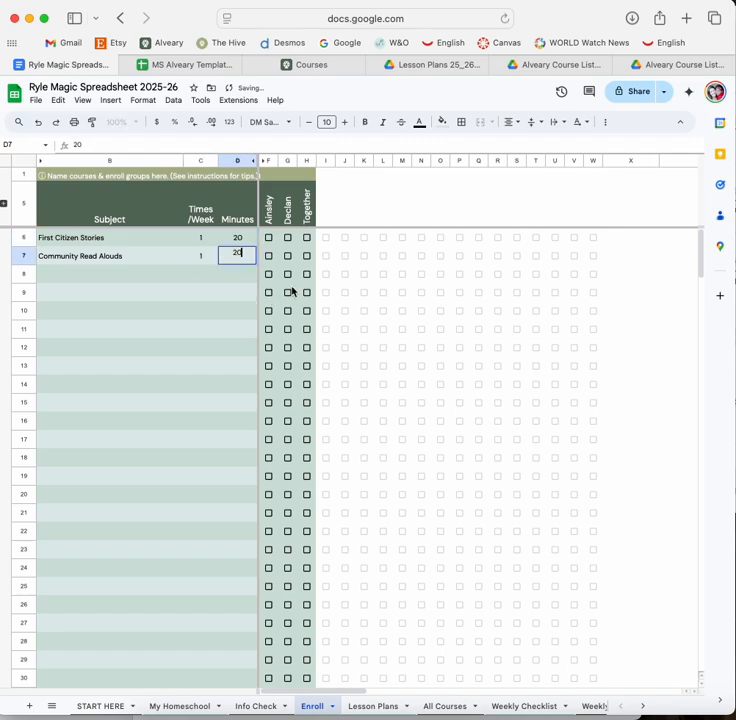
Enroll the second student in First Citizen Stories and the Together group in Community Read Alouds, and open the Lesson Plans sheet
left_click(288, 237)
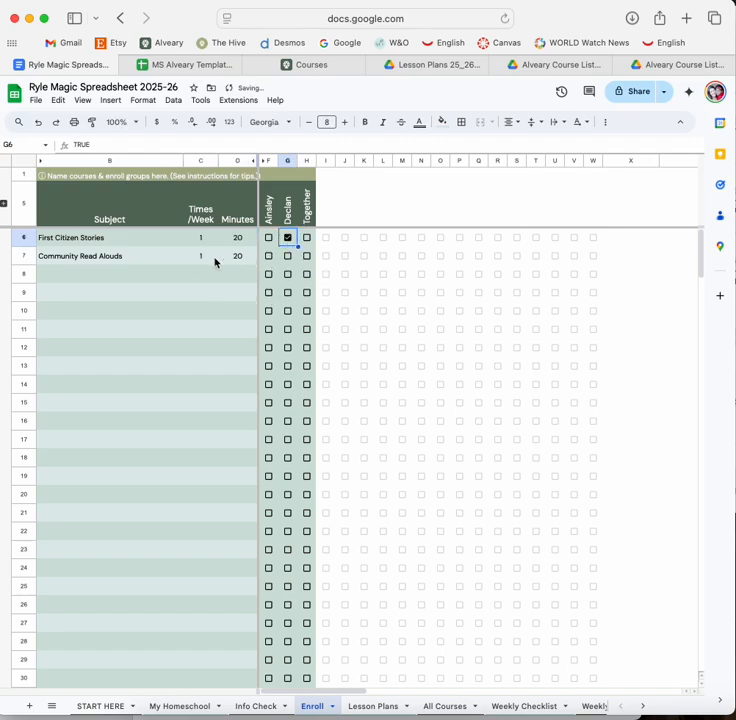
left_click(307, 257)
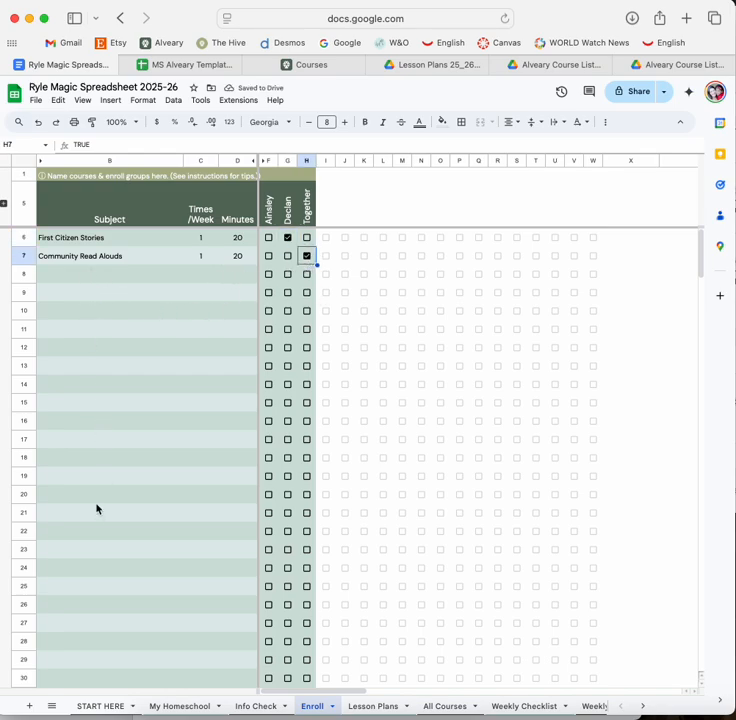
left_click(373, 707)
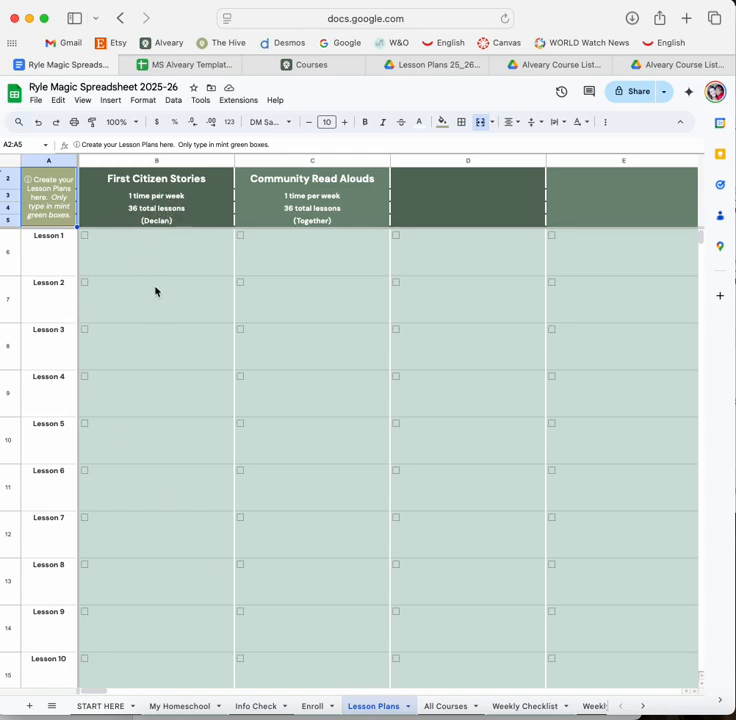
Switch to the Alveary website's Lesson plans page and open the Editable Google Sheets Lessons list
left_click(418, 66)
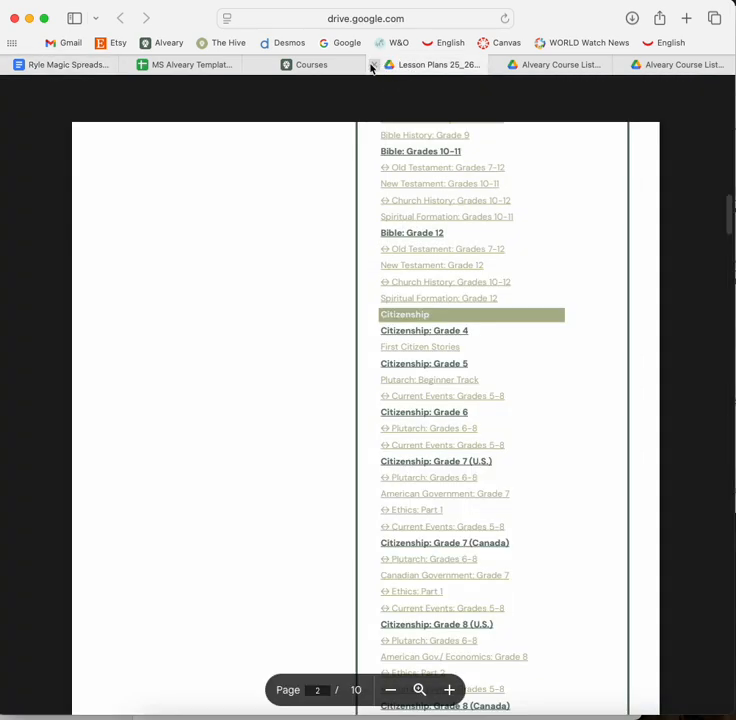
left_click(329, 60)
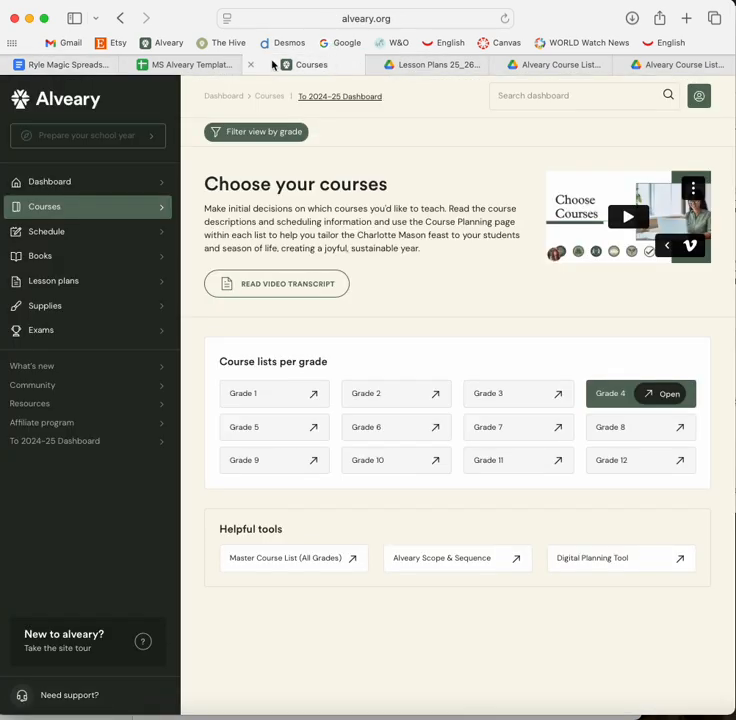
left_click(56, 281)
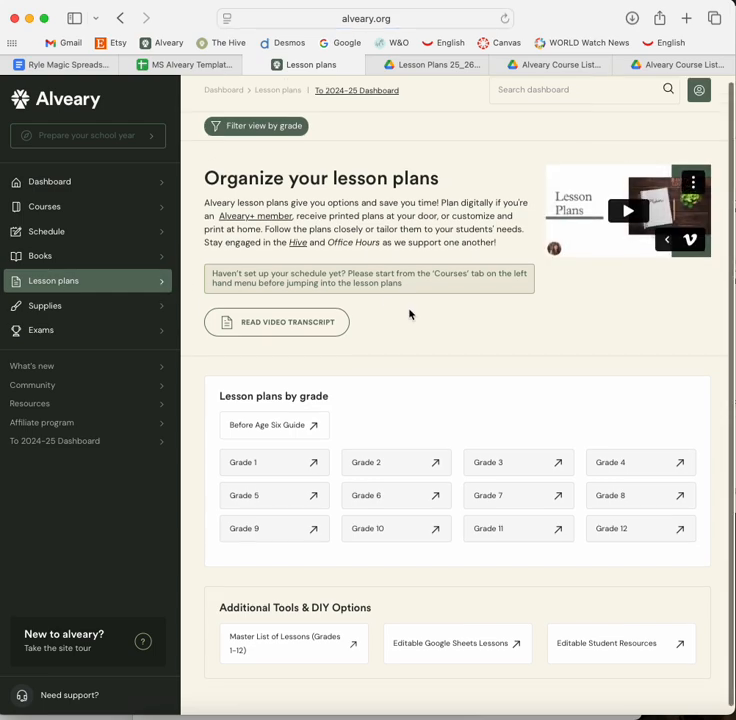
scroll(411, 315, "down", 1)
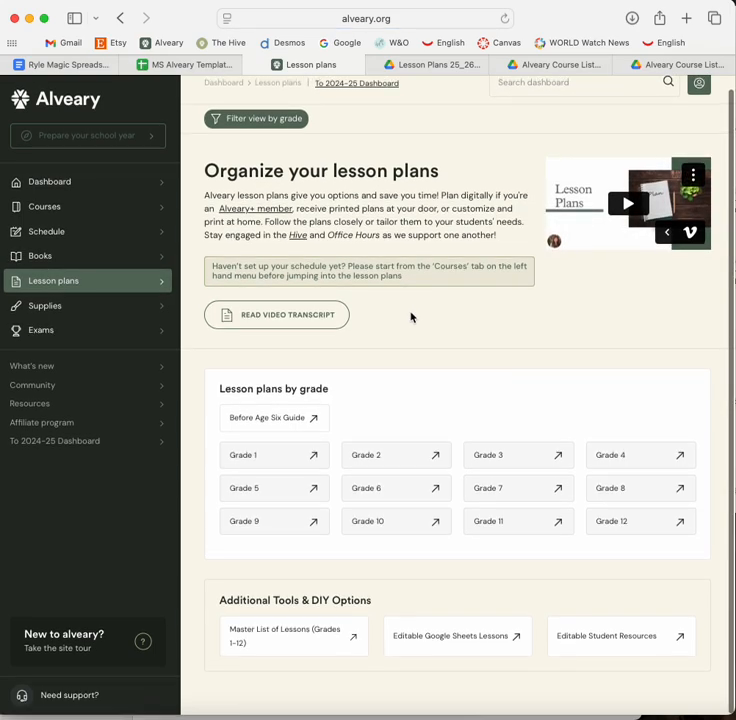
left_click(465, 644)
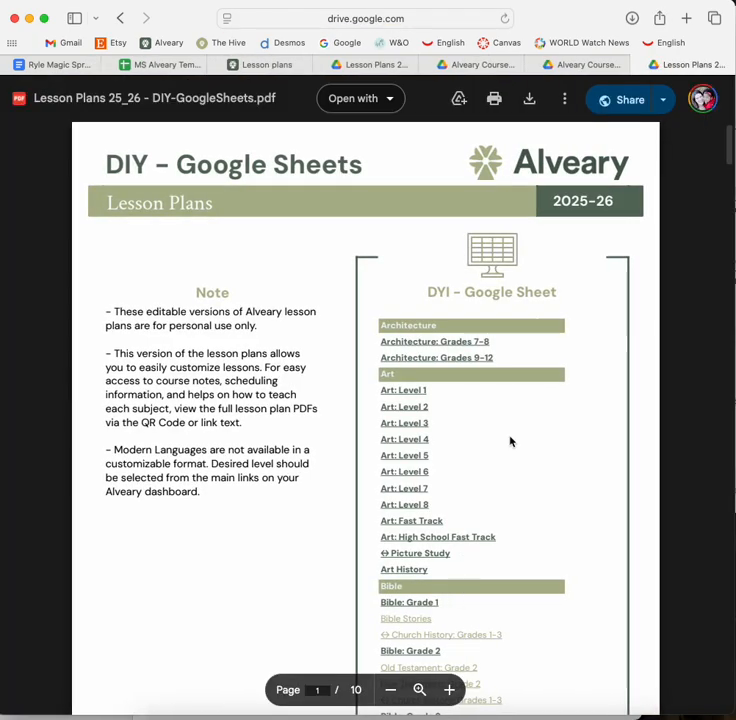
Open the First Citizen Stories lessons under Citizenship: Grade 4 and create an editable copy from the template
scroll(511, 440, "down", 10)
scroll(510, 441, "down", 5)
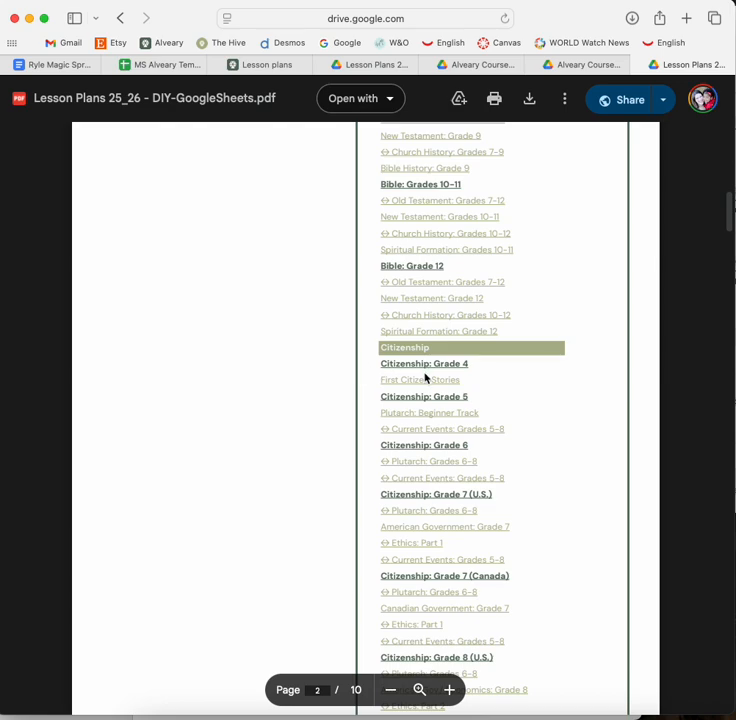
scroll(424, 378, "down", 1)
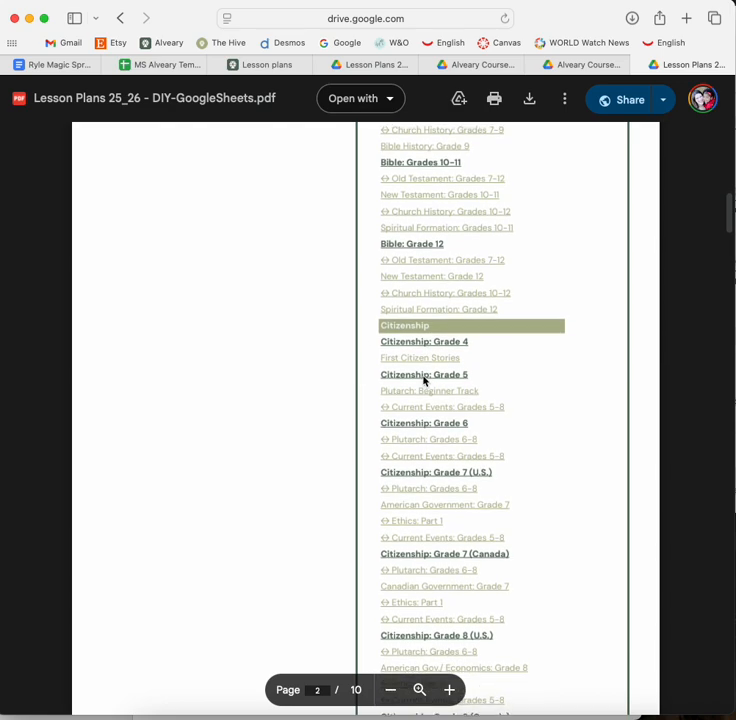
left_click(425, 360)
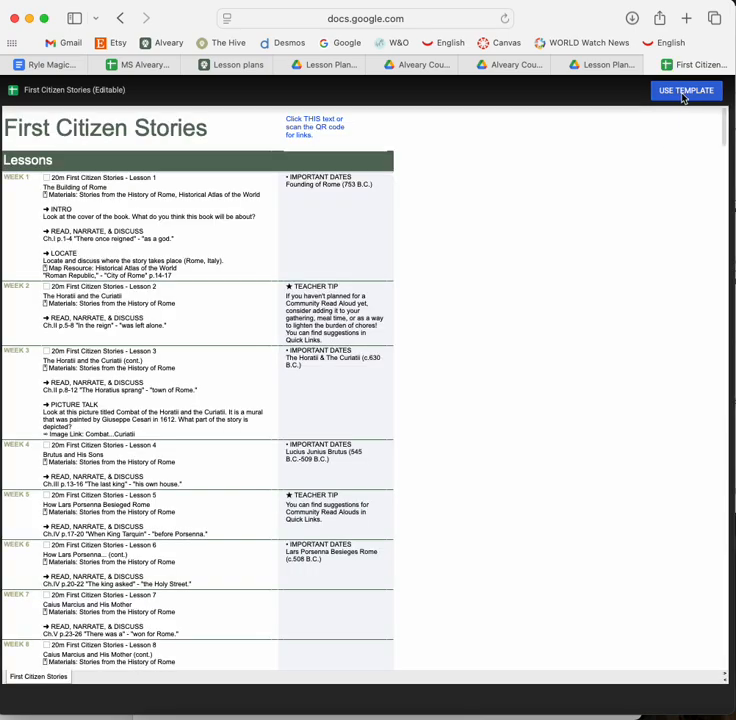
left_click(683, 93)
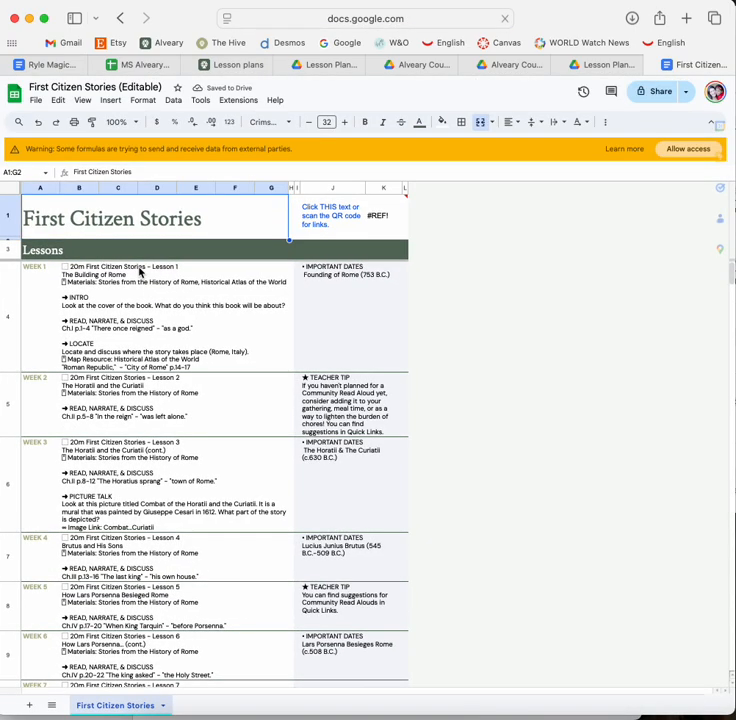
Examine the First Citizen Stories weekly lessons and their side notes, and return to the Magic Spreadsheet's Lesson Plans sheet
left_click(140, 271)
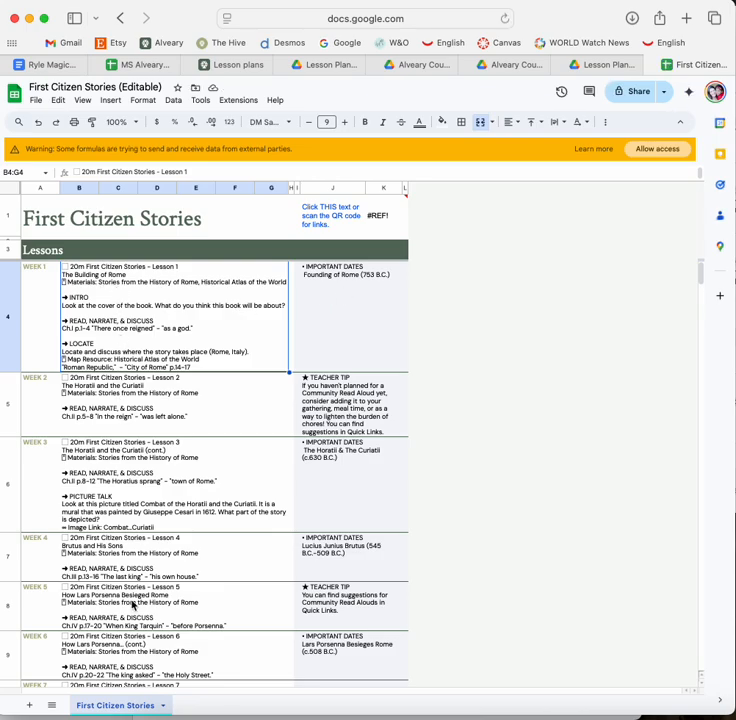
left_click(375, 308)
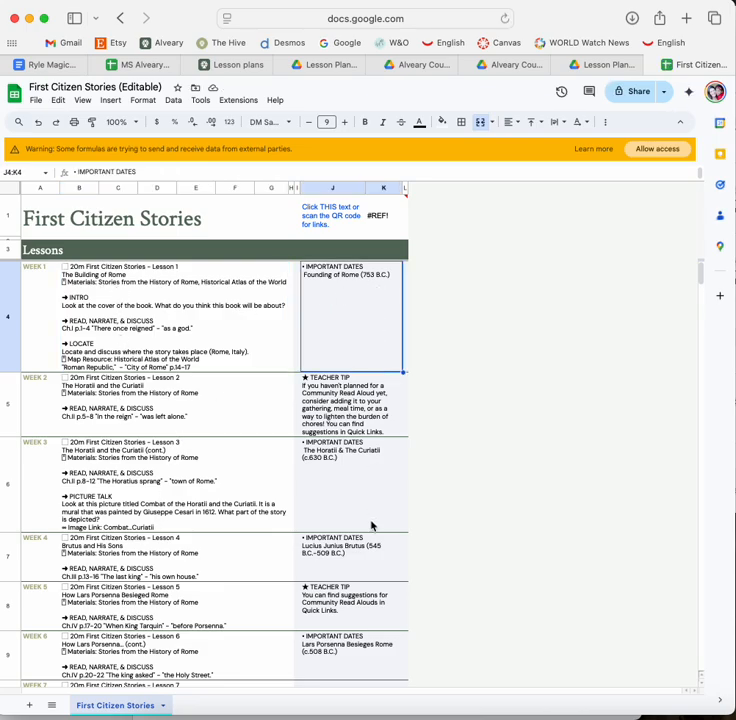
scroll(370, 347, "down", 15)
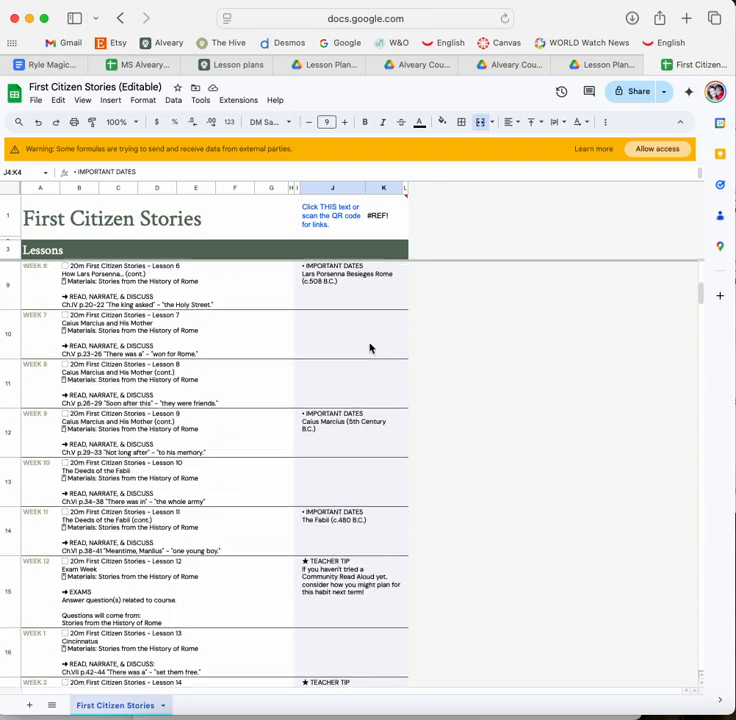
scroll(370, 347, "down", 10)
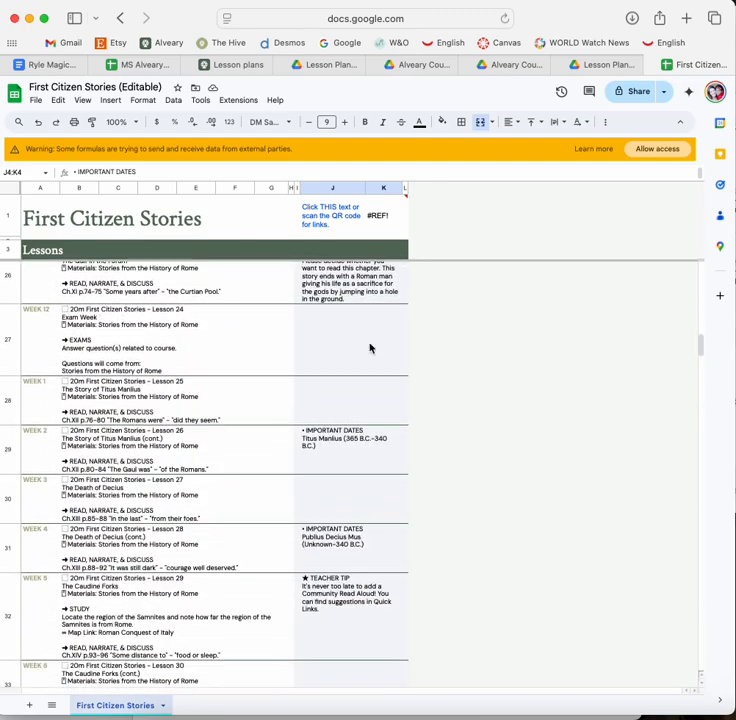
scroll(370, 347, "up", 20)
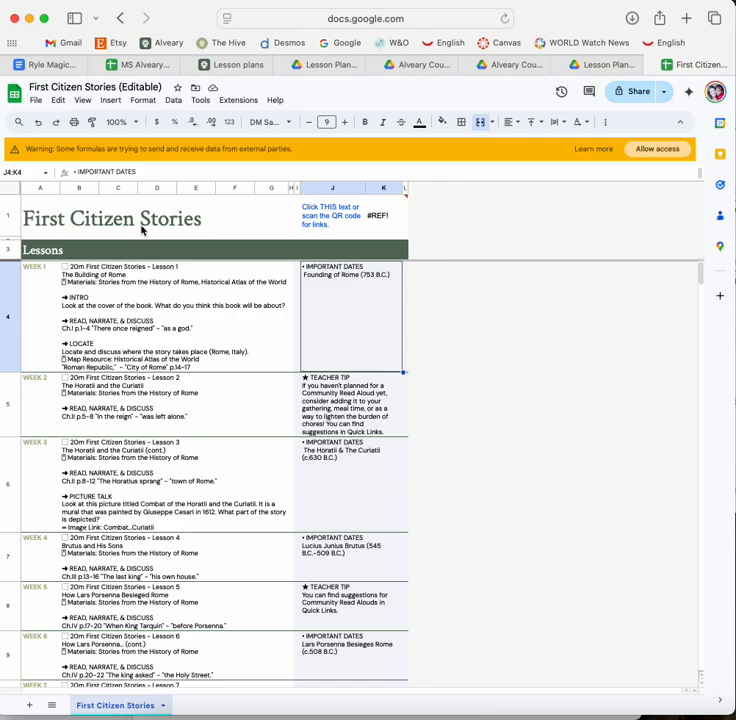
left_click(141, 66)
left_click(56, 68)
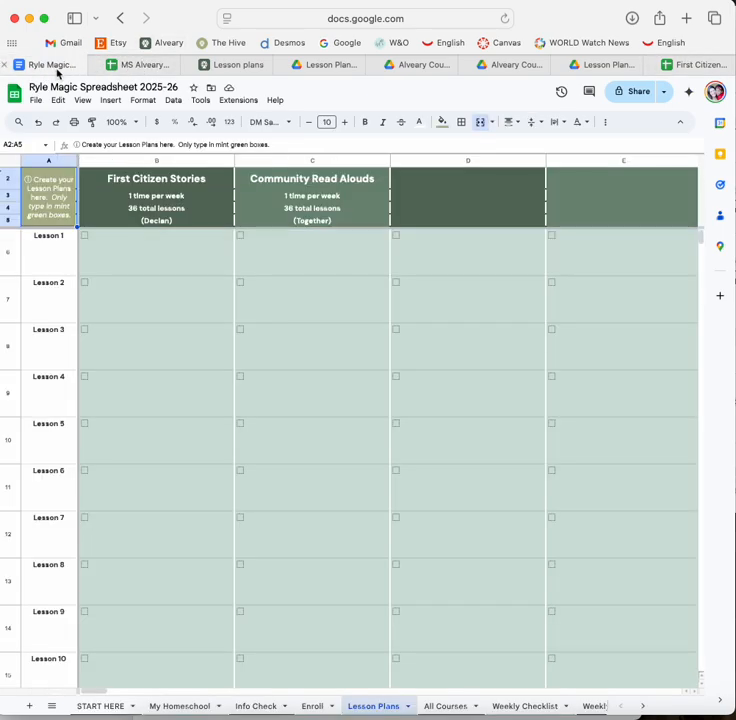
Switch to the First Citizen Stories (Editable) spreadsheet and copy its entire sheet
left_click(145, 66)
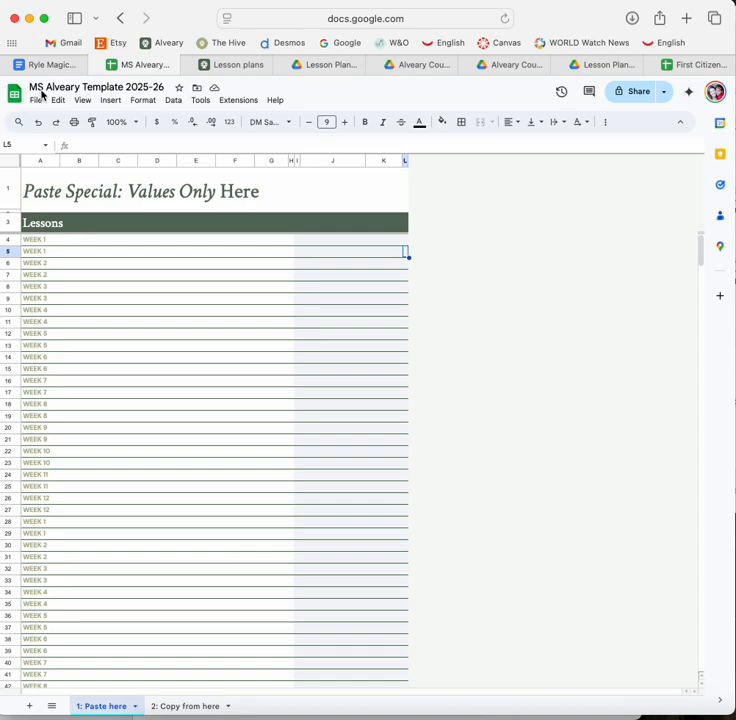
left_click(689, 66)
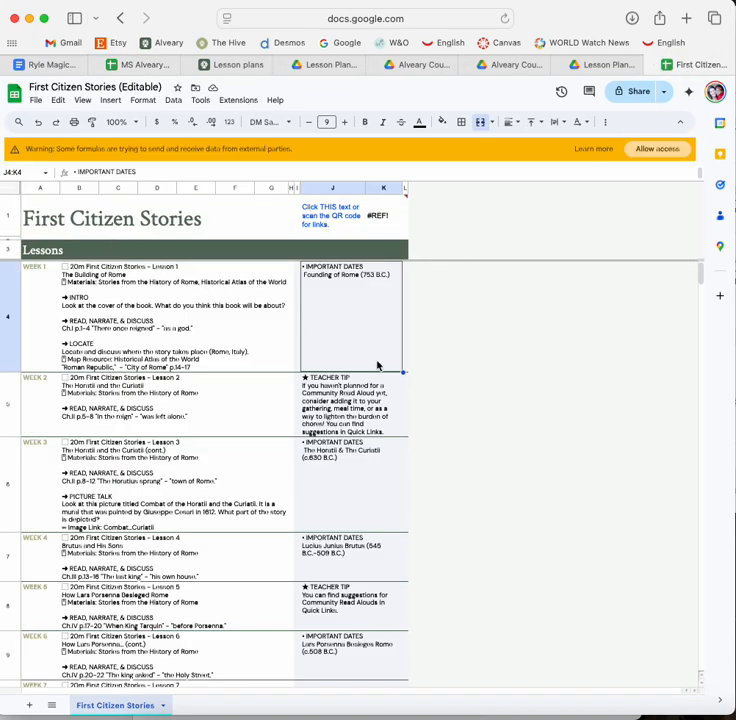
left_click(12, 189)
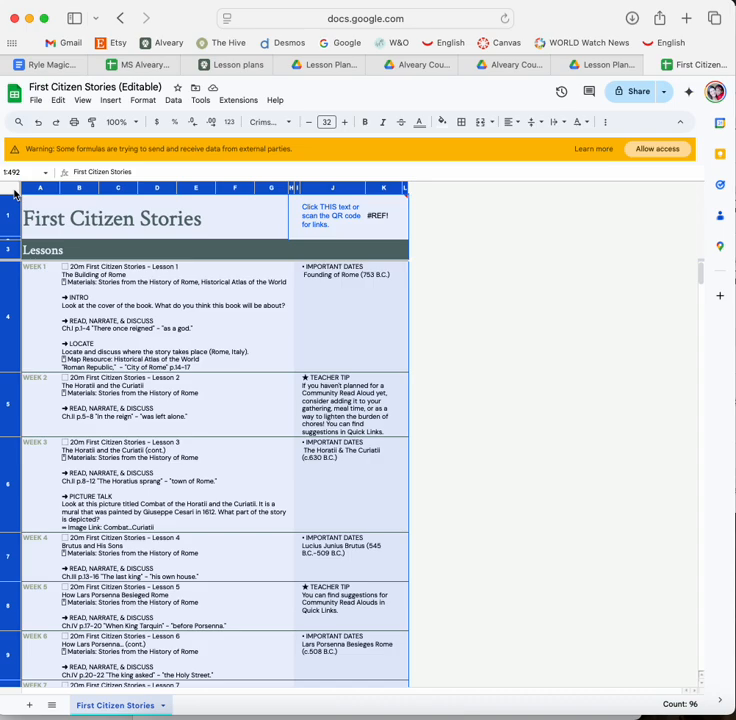
scroll(14, 194, "down", 5)
left_click(58, 100)
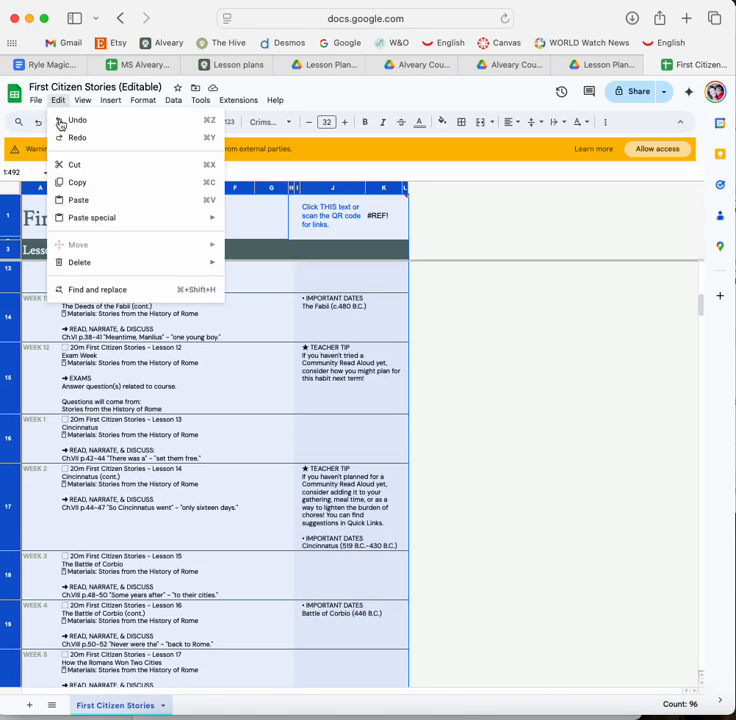
left_click(66, 183)
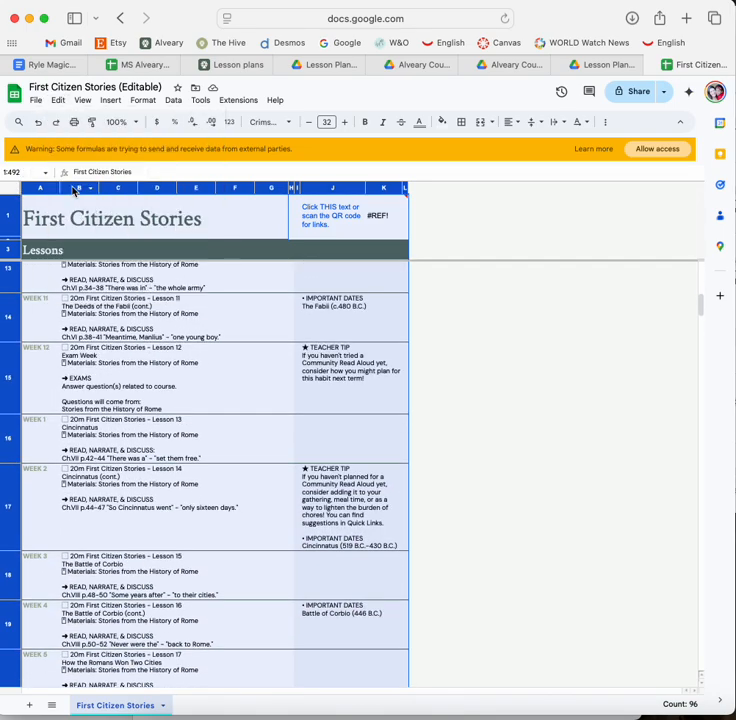
Paste the copied lessons as values only at the title cell of the MS Alveary Template's "1: Paste here" sheet
left_click(148, 66)
left_click(62, 192)
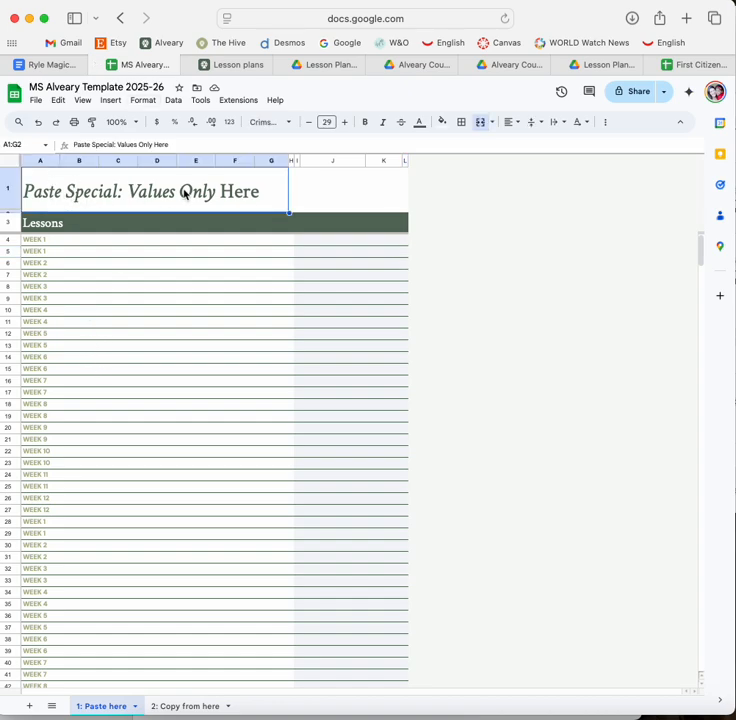
left_click(59, 101)
mouse_move(79, 219)
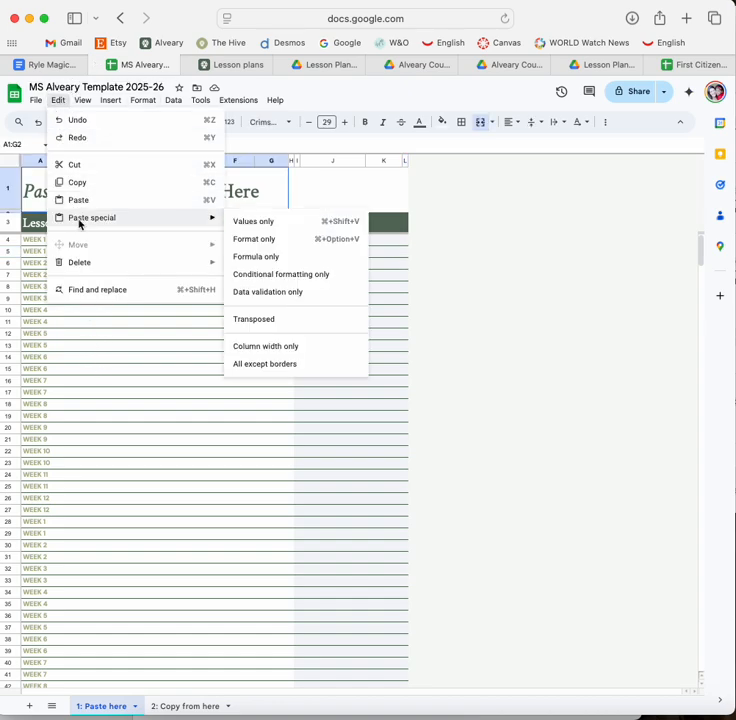
left_click(288, 224)
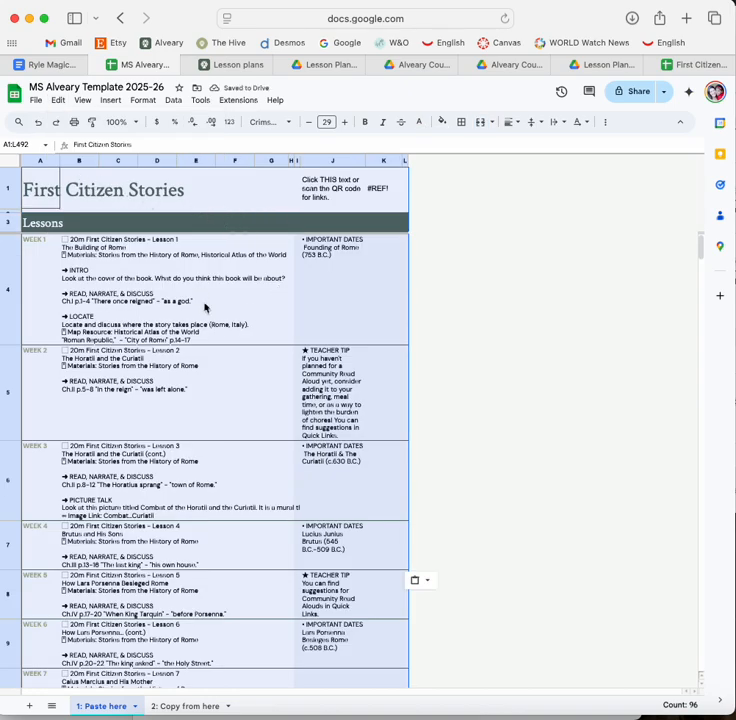
Compare the pasted lessons with the "2: Copy from here" sheet and copy that sheet's entire column A of combined lessons
left_click(197, 707)
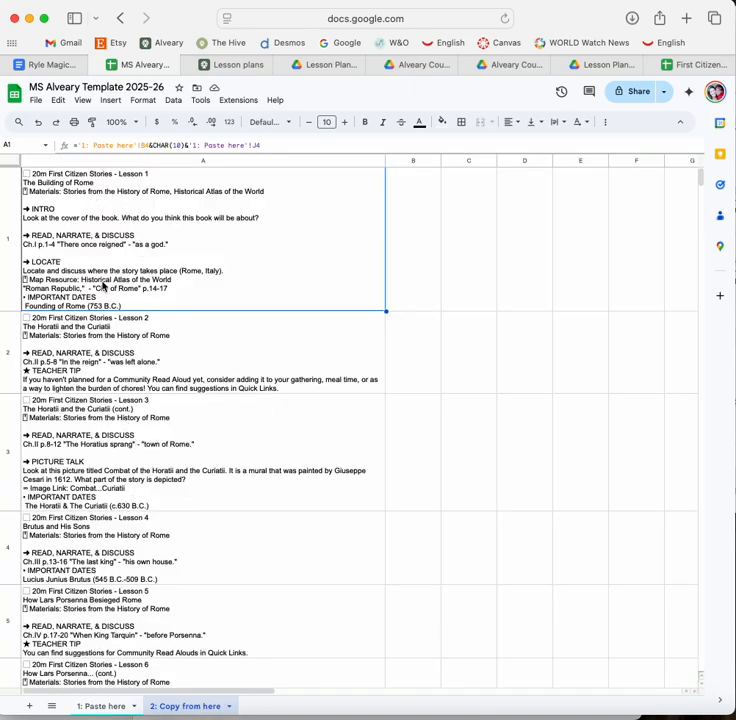
left_click(102, 705)
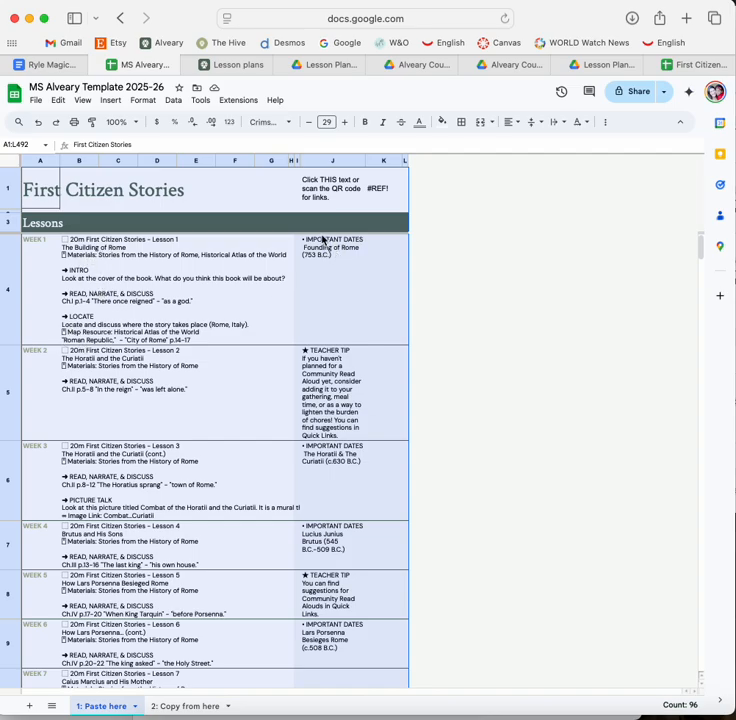
left_click(188, 706)
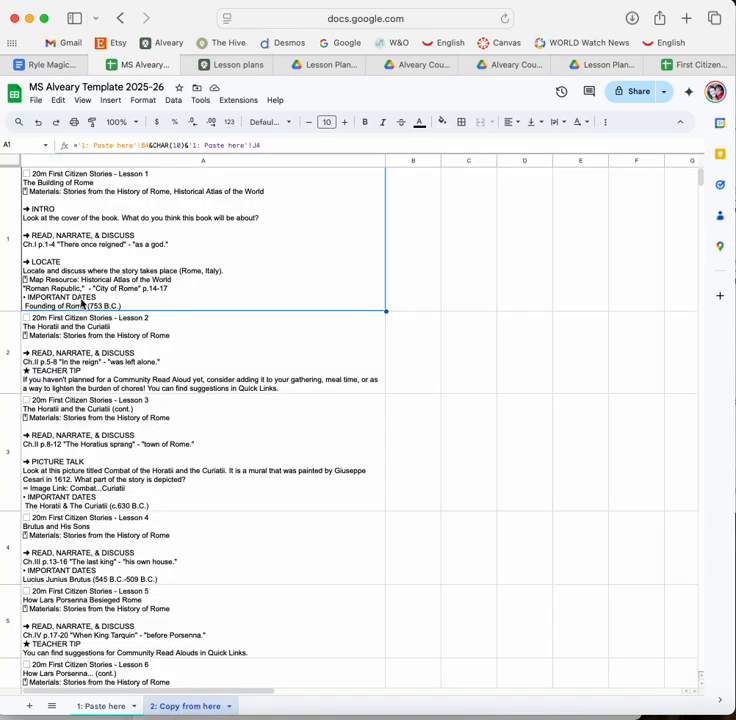
left_click(153, 163)
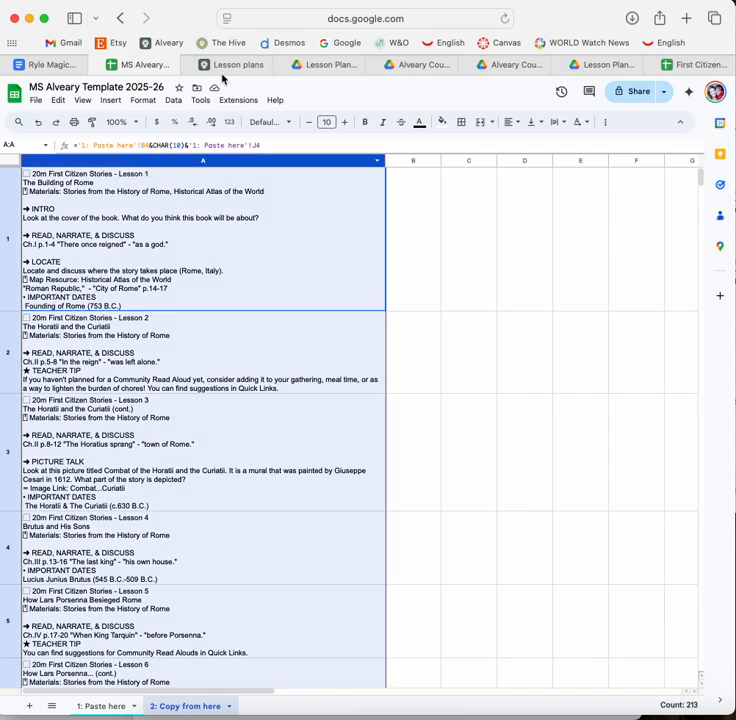
Paste the combined lessons as values only into the Magic Spreadsheet's First Citizen Stories column from Lesson 1, and review the filled column
left_click(36, 64)
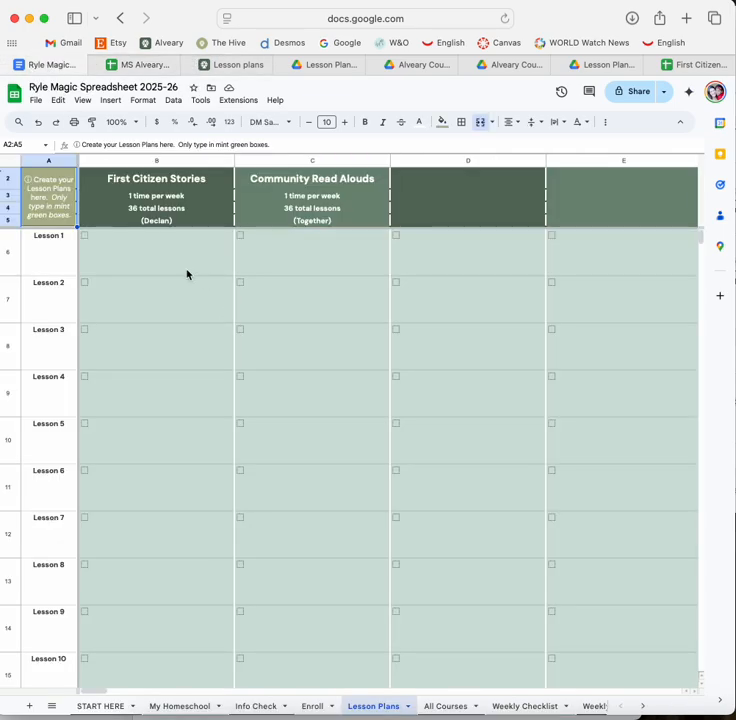
left_click(186, 273)
left_click(60, 100)
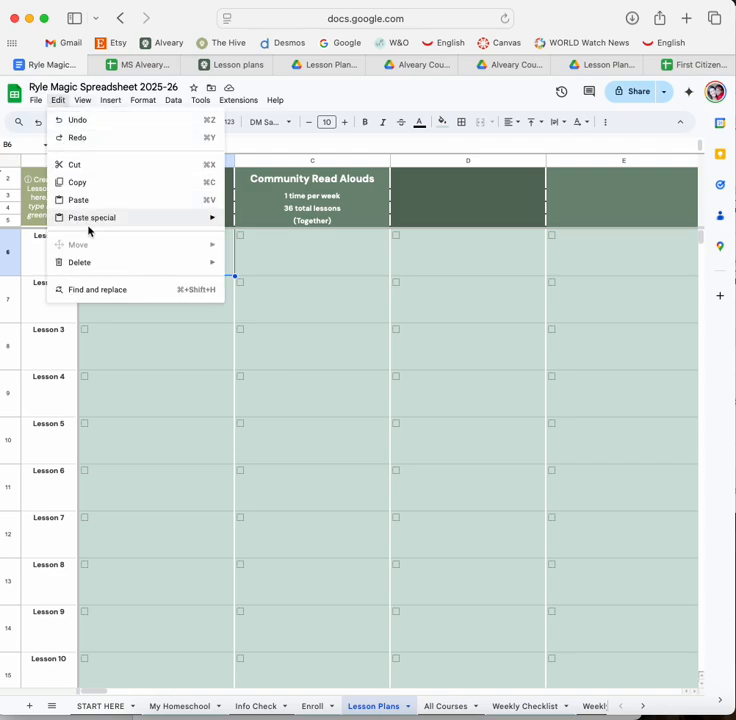
mouse_move(156, 217)
left_click(263, 219)
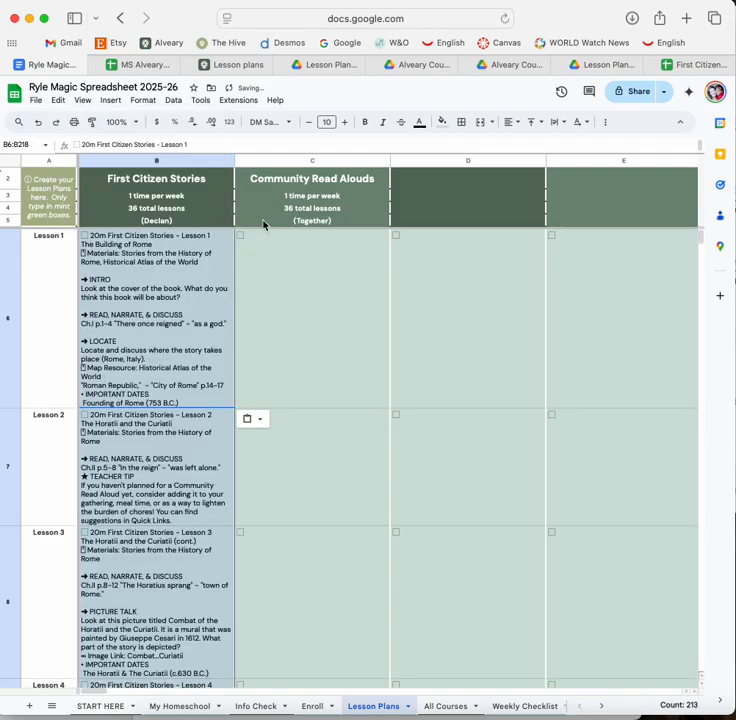
scroll(171, 343, "down", 20)
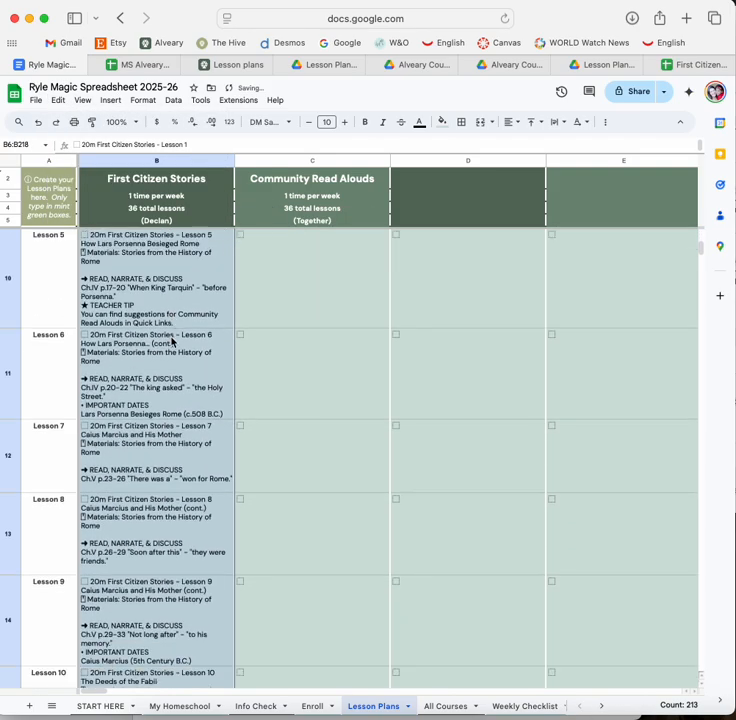
scroll(171, 343, "down", 15)
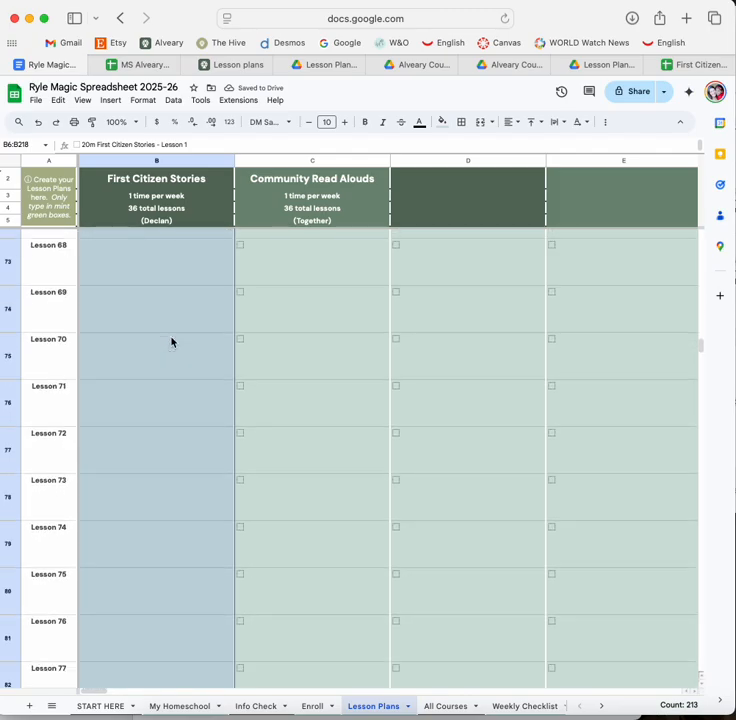
scroll(171, 342, "up", 20)
left_click(296, 320)
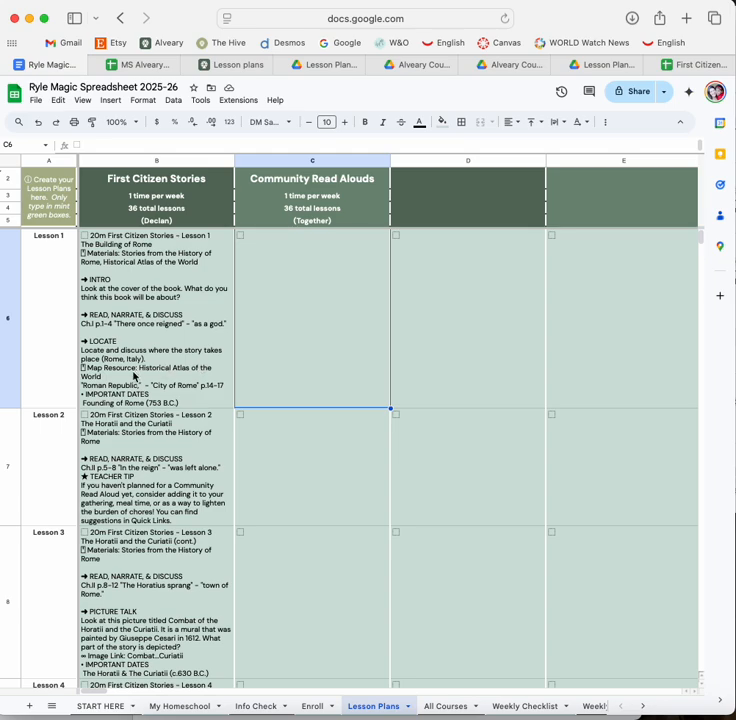
Add the course "Minn of The Mississippi" to the Enroll sheet with 1 time per week and 15 minutes, and enroll the second student
left_click(318, 706)
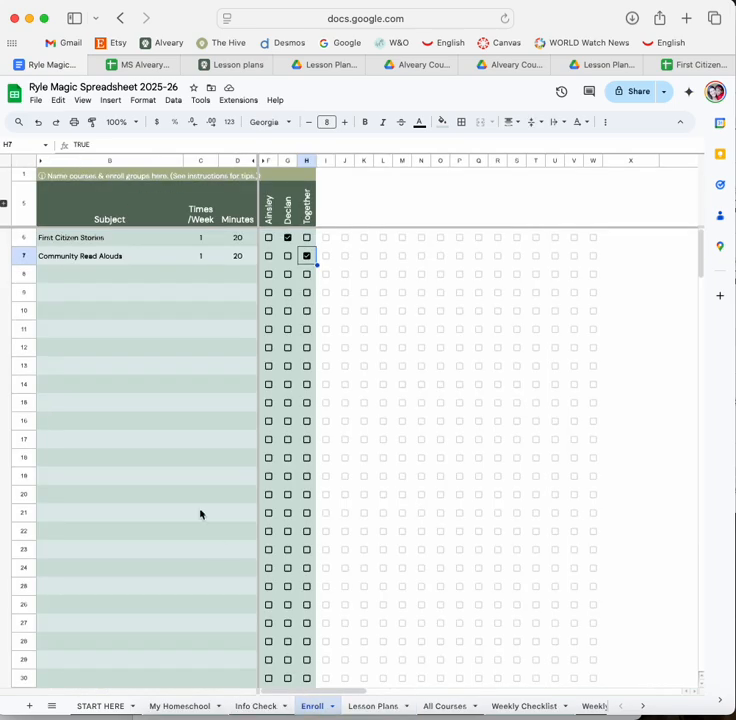
left_click(72, 277)
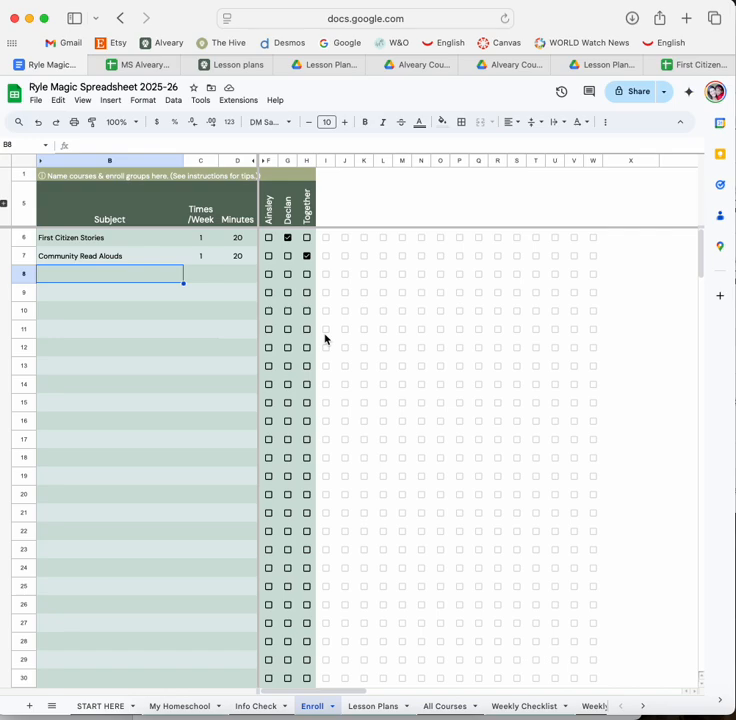
type("Minn of The Mississippi")
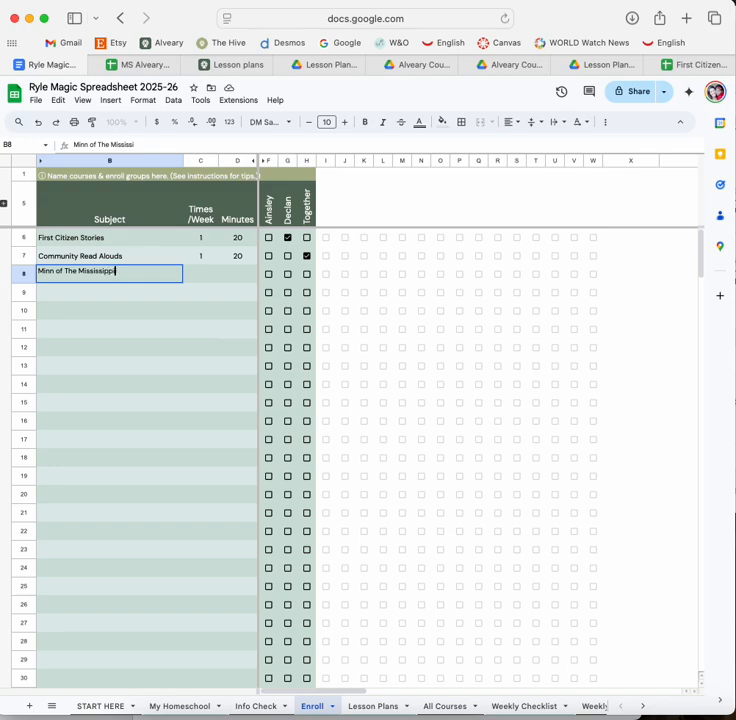
left_click(208, 277)
type("1")
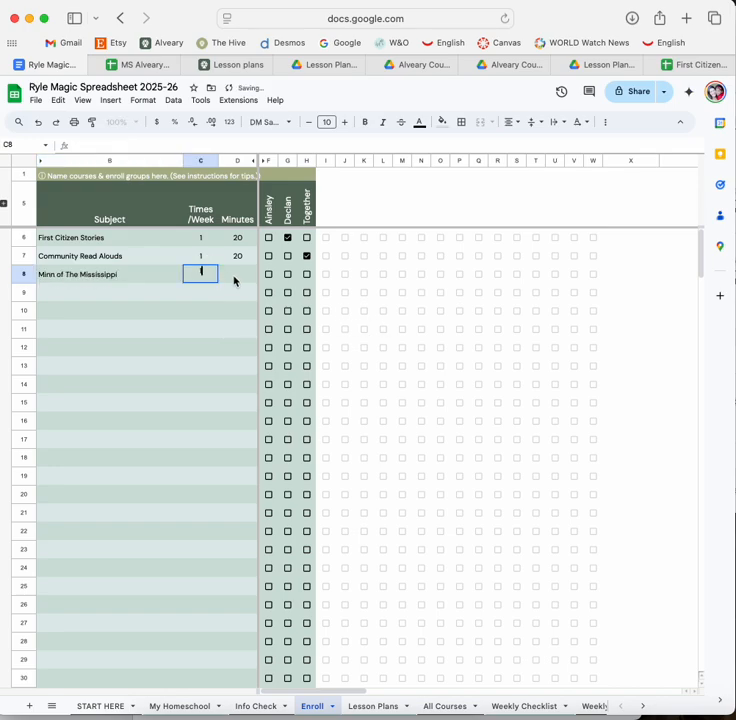
left_click(234, 281)
type("15")
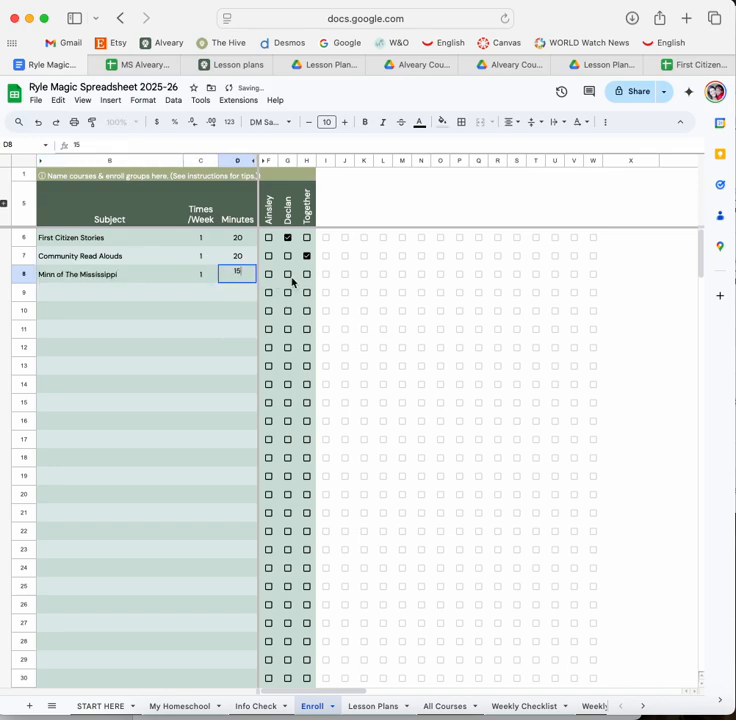
left_click(287, 274)
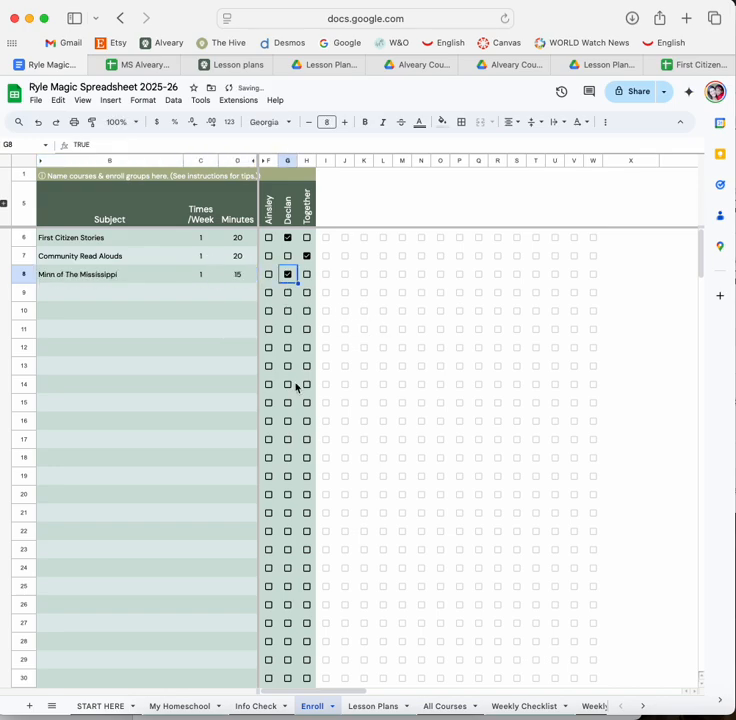
Enter "Read the Next Chapter" after the checkbox in Lesson 1 of the Minn of The Mississippi column on the Lesson Plans sheet
left_click(372, 707)
left_click(517, 343)
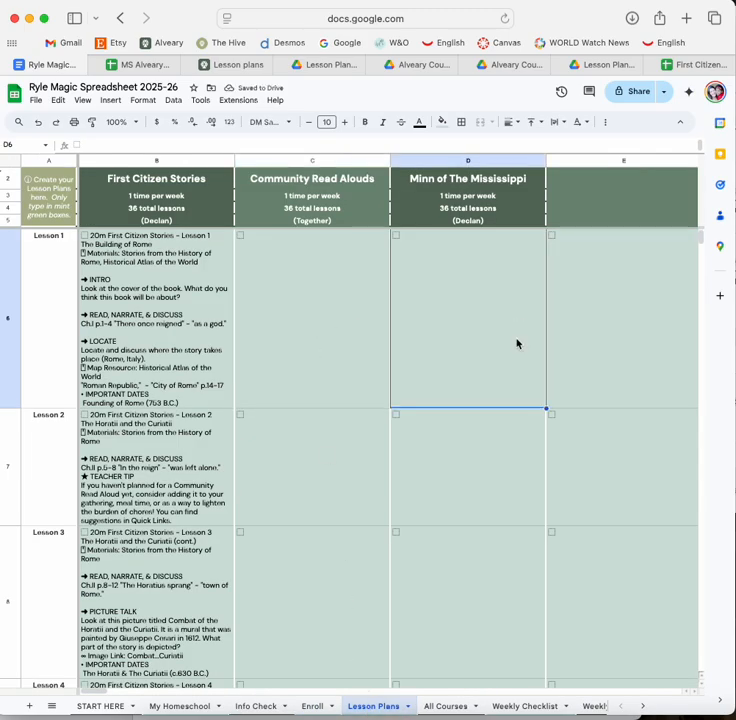
double_click(504, 320)
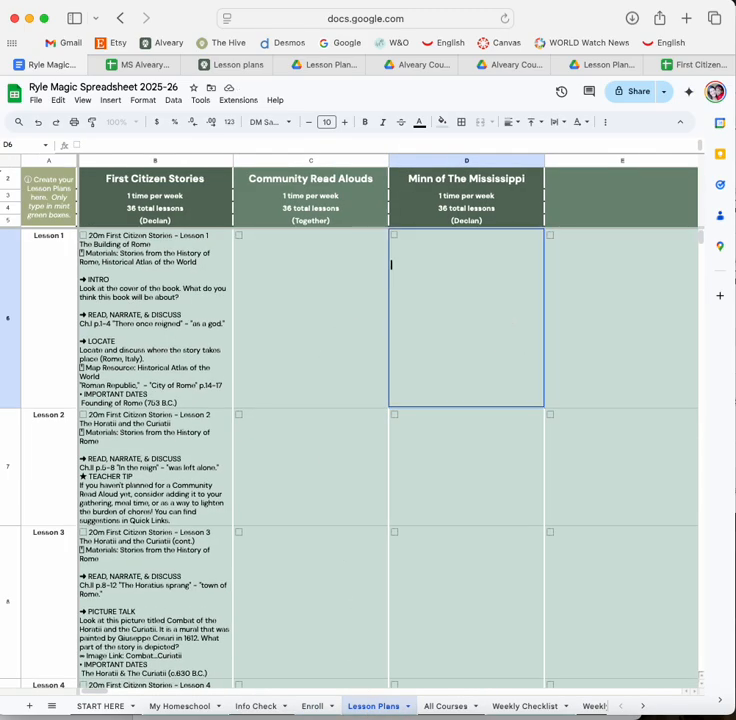
key("BackSpace")
key("BackSpace")
key("BackSpace")
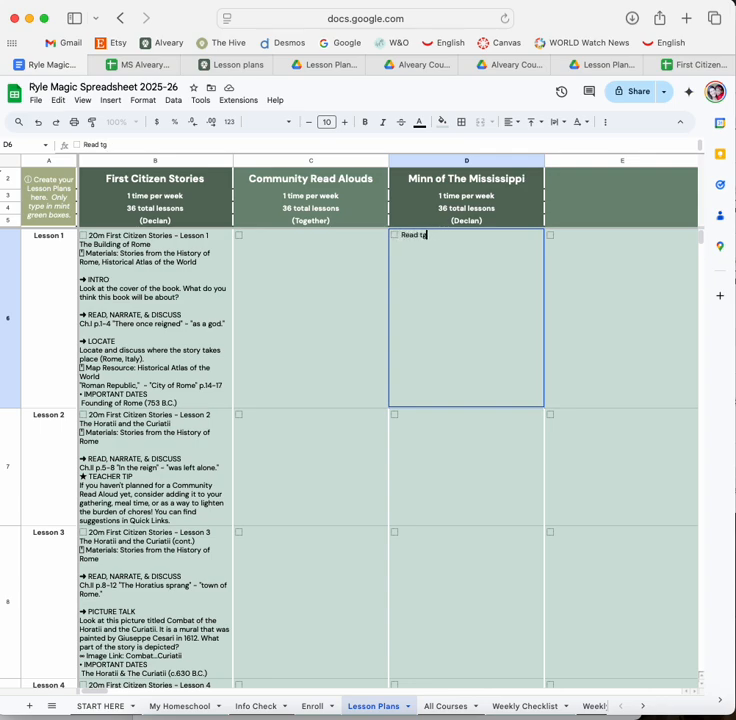
type("Read the Next Chapter")
key("Return")
Fill the Minn of The Mississippi Lesson 1 text down the column through Lesson 69
left_click(504, 302)
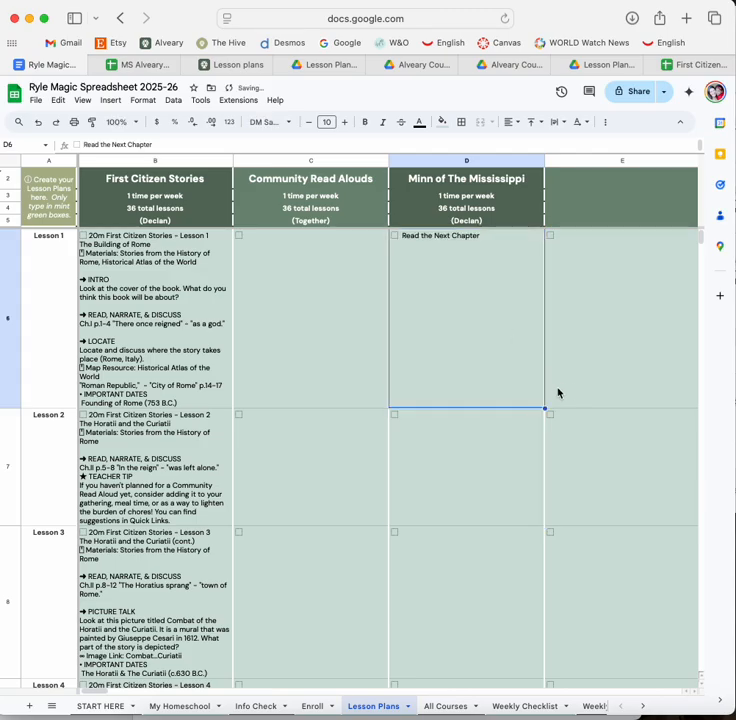
left_click_drag(546, 409, 545, 690)
scroll(480, 473, "up", 20)
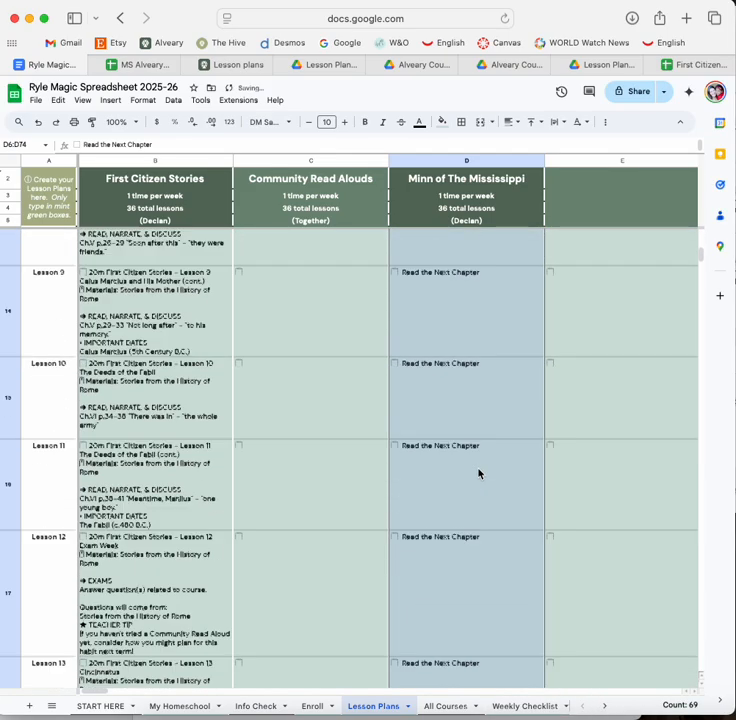
Change the Minn of The Mississippi Lesson 1 text to "Read Chapter 1", keeping the checkbox
double_click(450, 299)
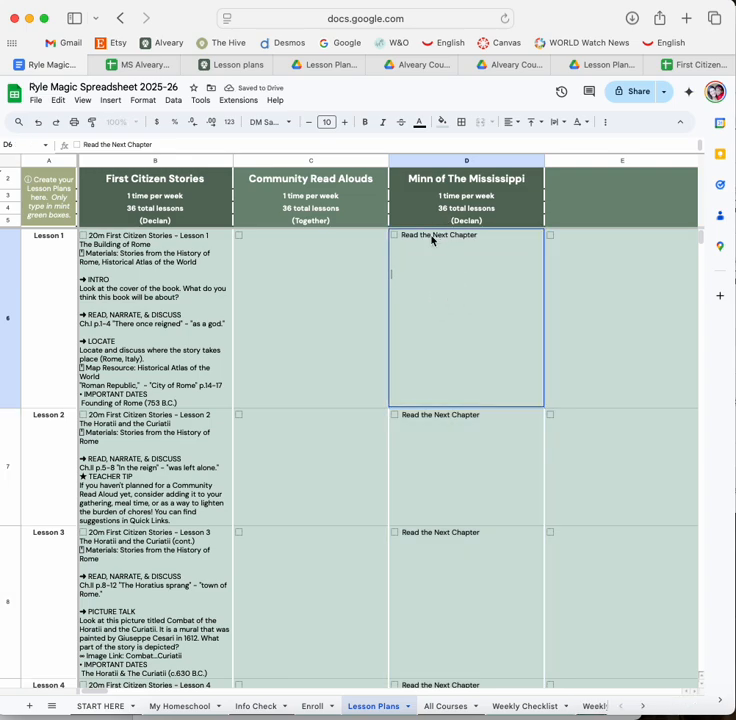
left_click_drag(429, 238, 468, 240)
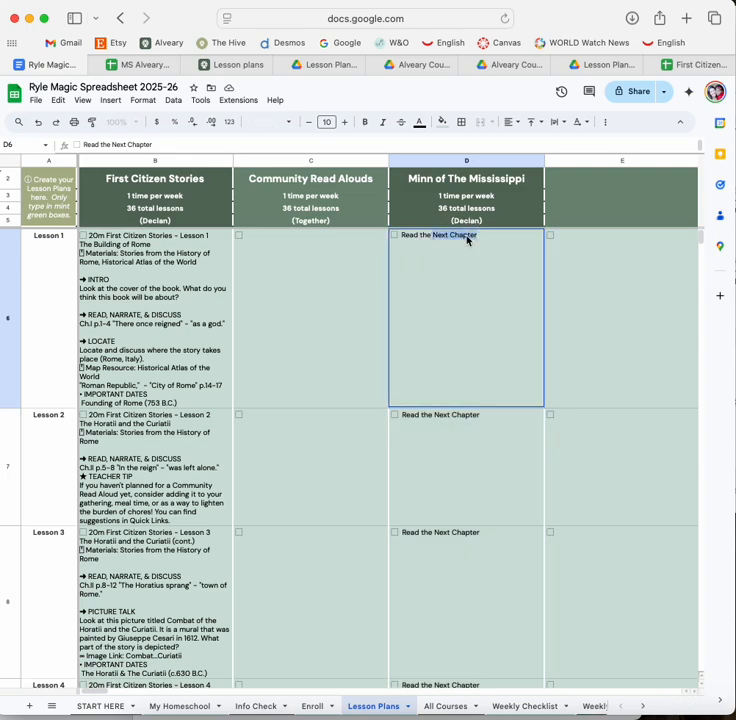
key("BackSpace")
type("Chapte")
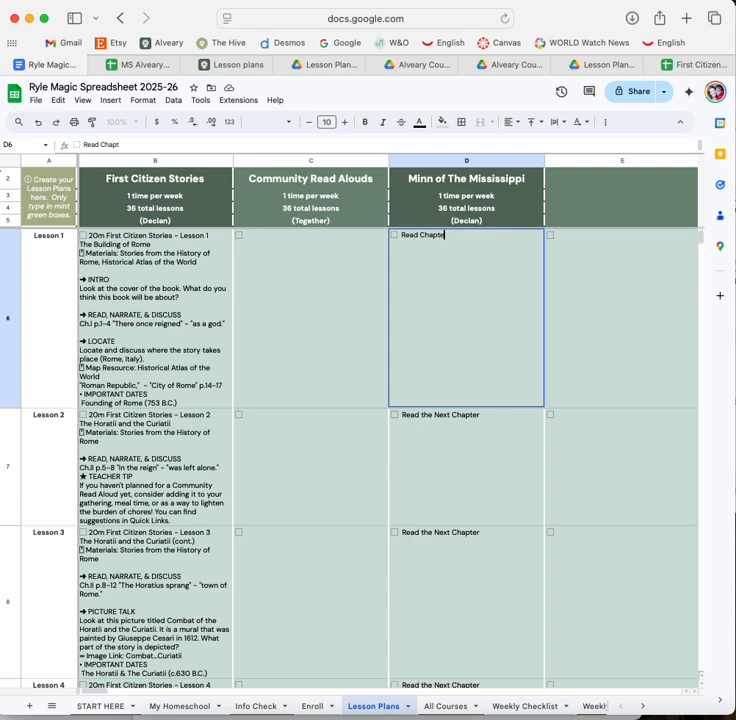
type("r 1")
key("Return")
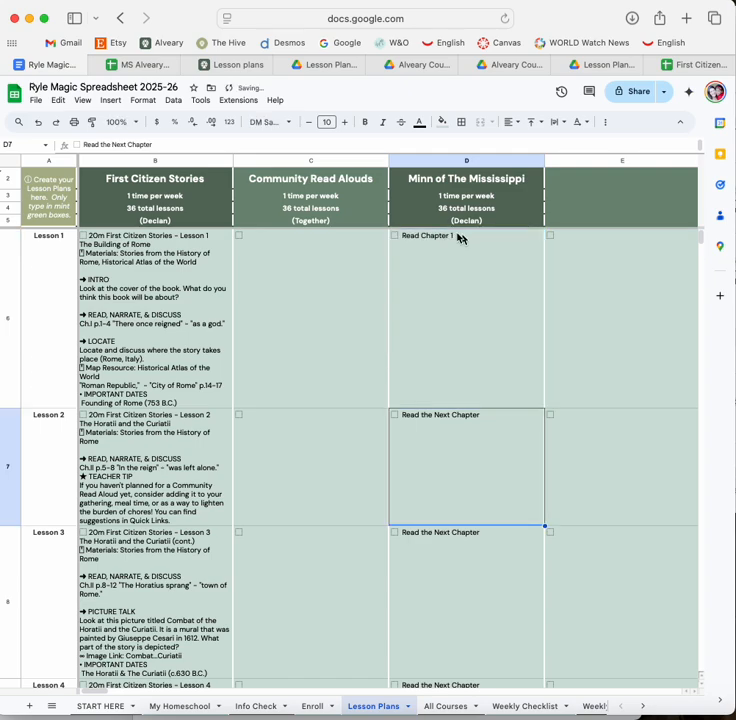
Change the Minn of The Mississippi text to "Read Chapter 2" in Lesson 2 and "Read Chapter 3" in Lesson 3, keeping the checkboxes
double_click(414, 418)
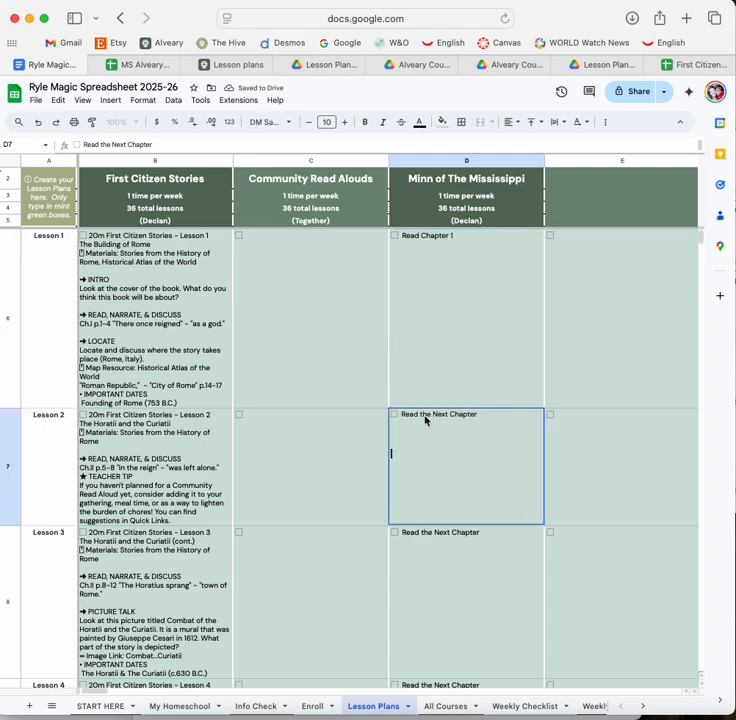
left_click_drag(424, 420, 460, 421)
type("Chapter 2")
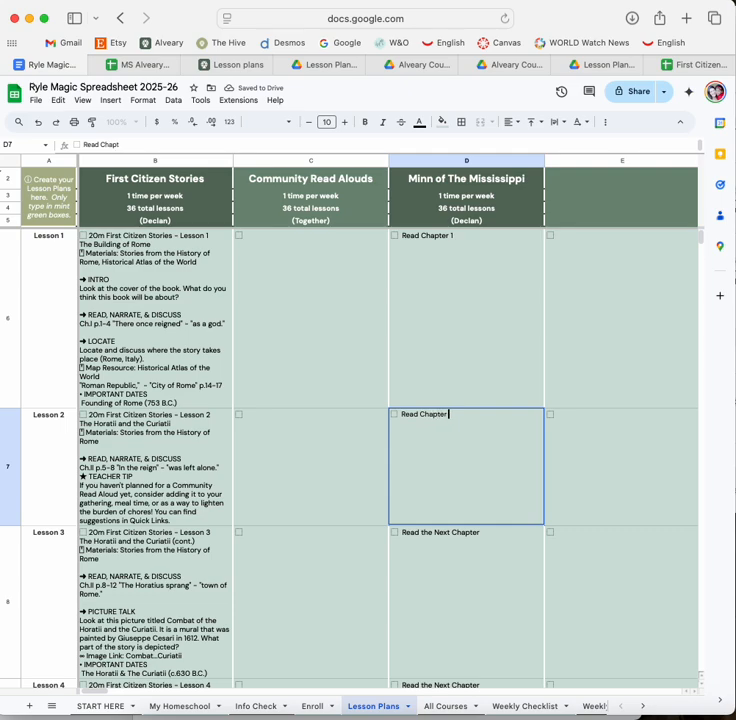
key("Return")
double_click(430, 536)
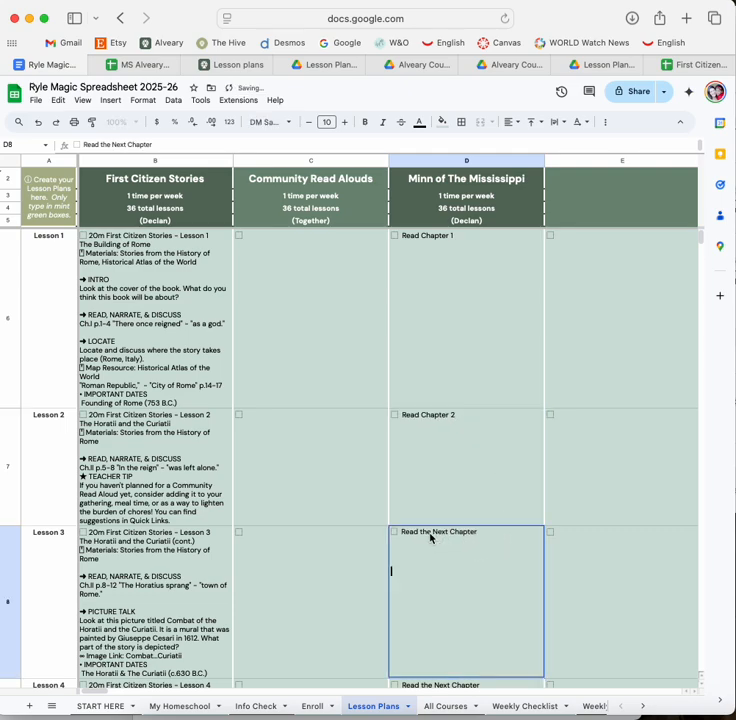
left_click_drag(424, 534, 483, 539)
type("Chapter")
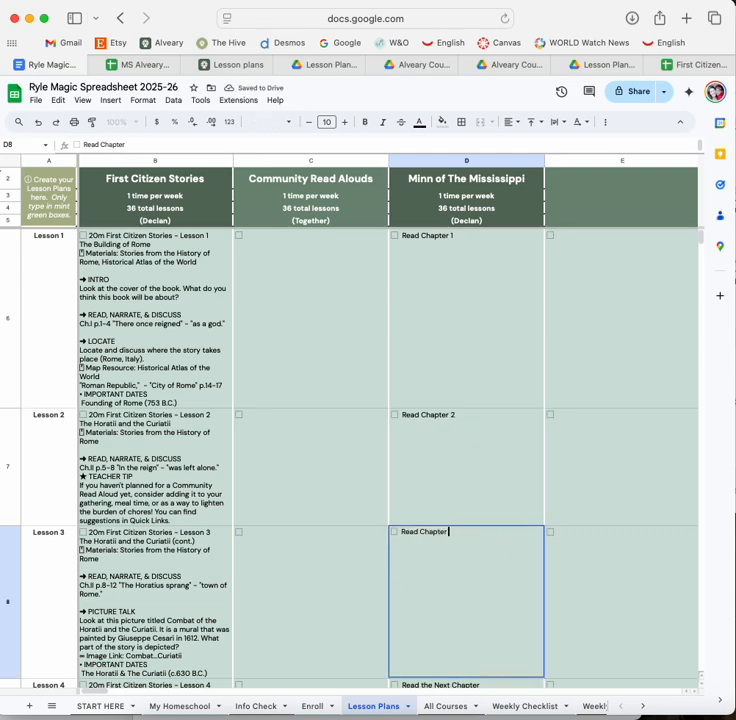
left_click(604, 547)
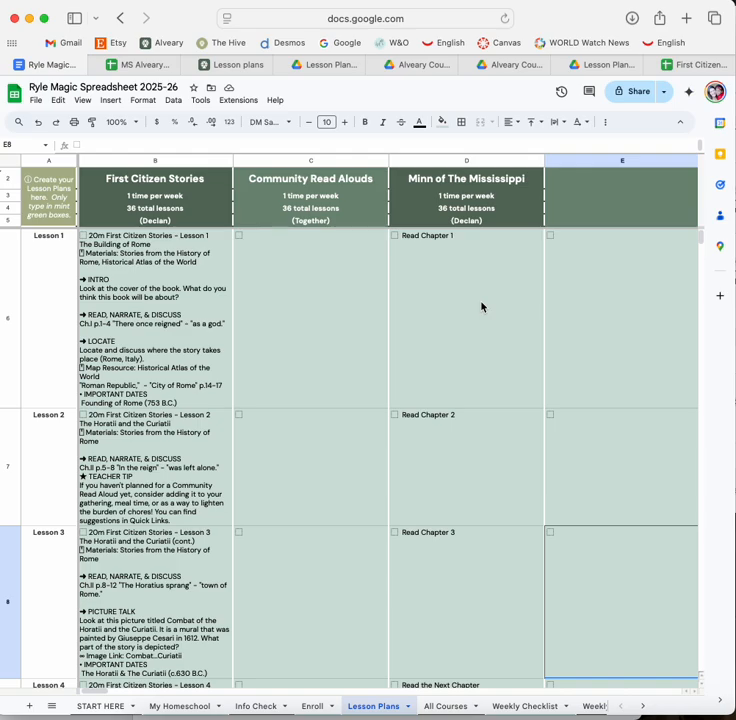
scroll(481, 307, "right", 3)
scroll(481, 307, "down", 1)
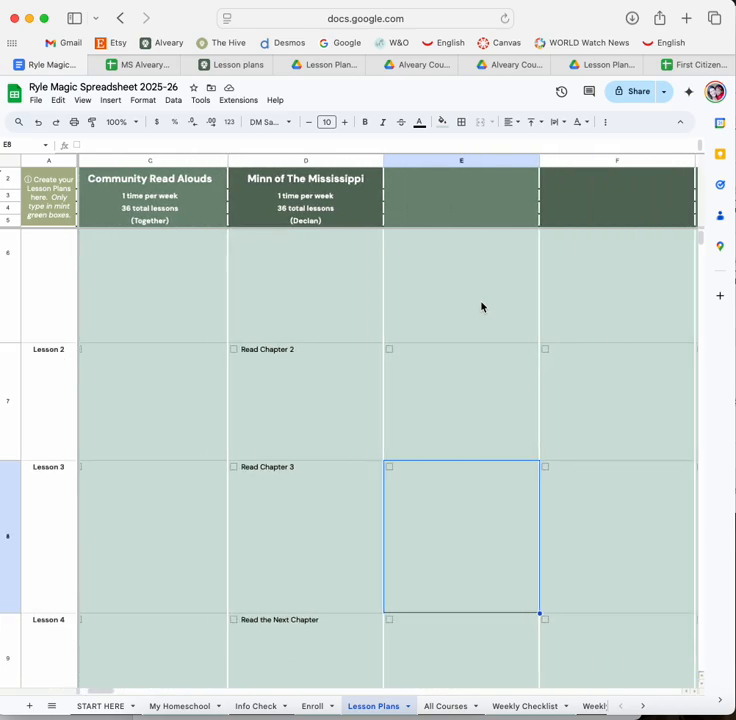
scroll(481, 307, "up", 1)
scroll(481, 307, "left", 3)
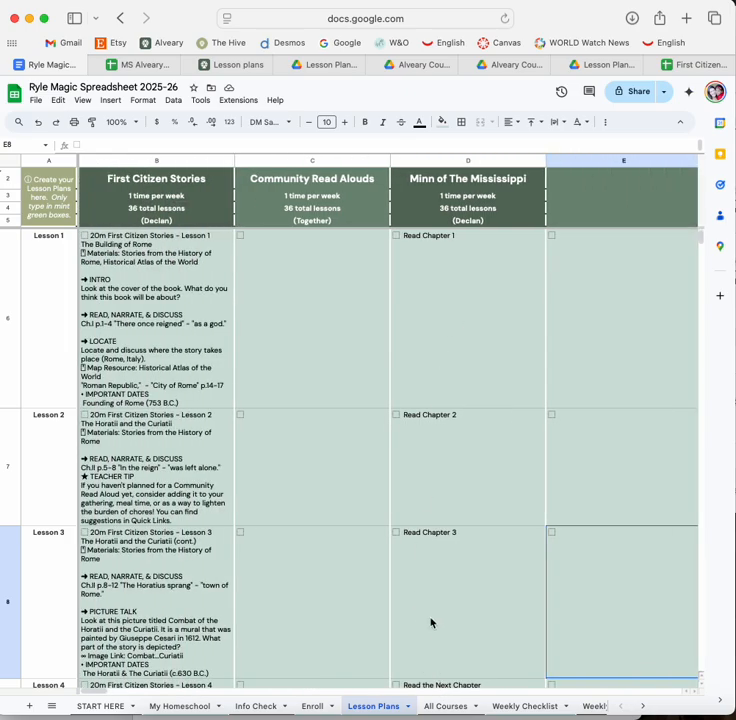
scroll(448, 587, "down", 1)
scroll(458, 587, "right", 3)
scroll(468, 588, "left", 3)
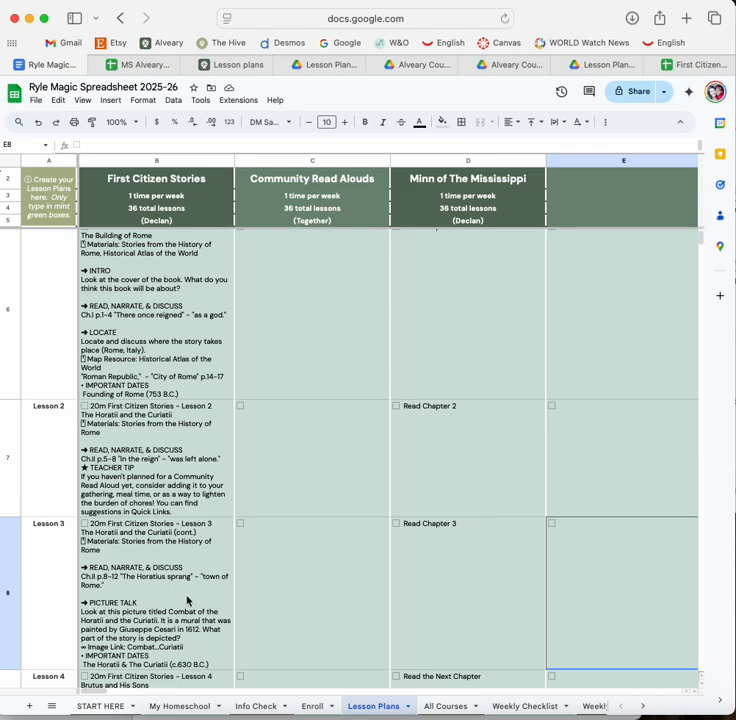
key("super+shift+5")
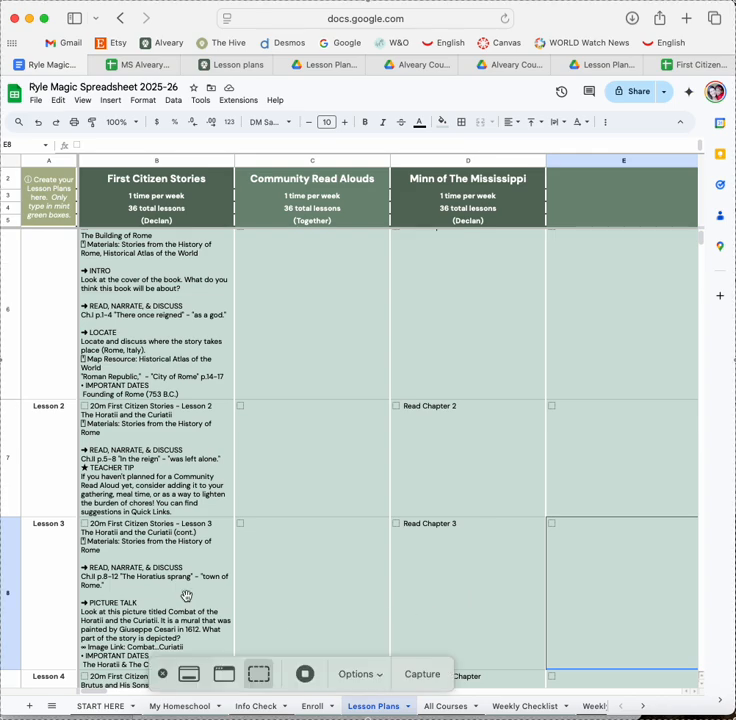